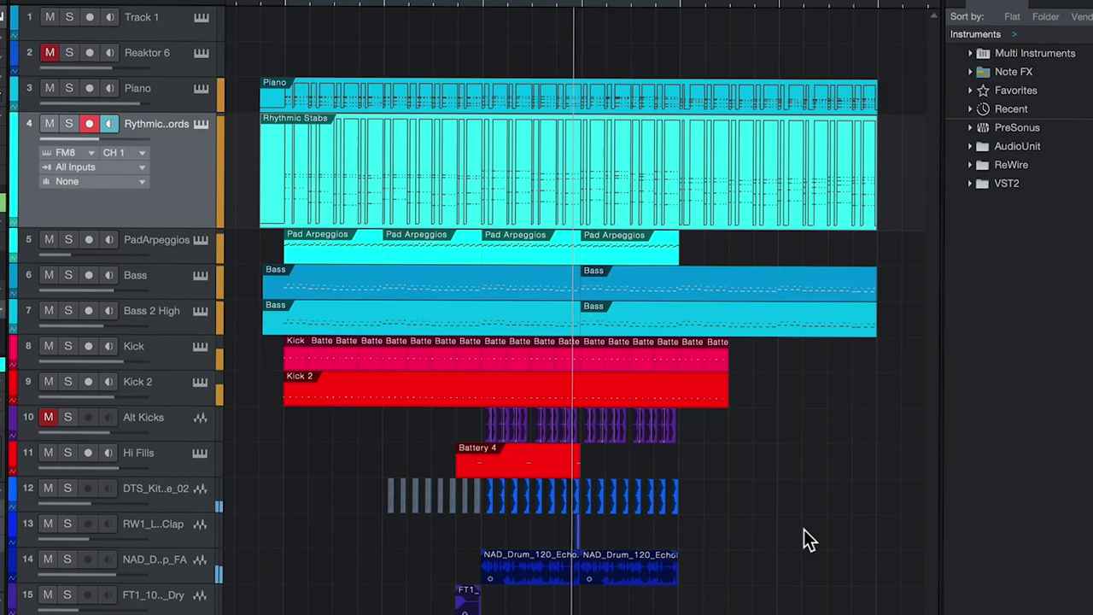
Step: Expand the VST2 folder to list Absynth 5, Kontakt 5, Loopcloud, Massive and MelodySauce
left_click(787, 503)
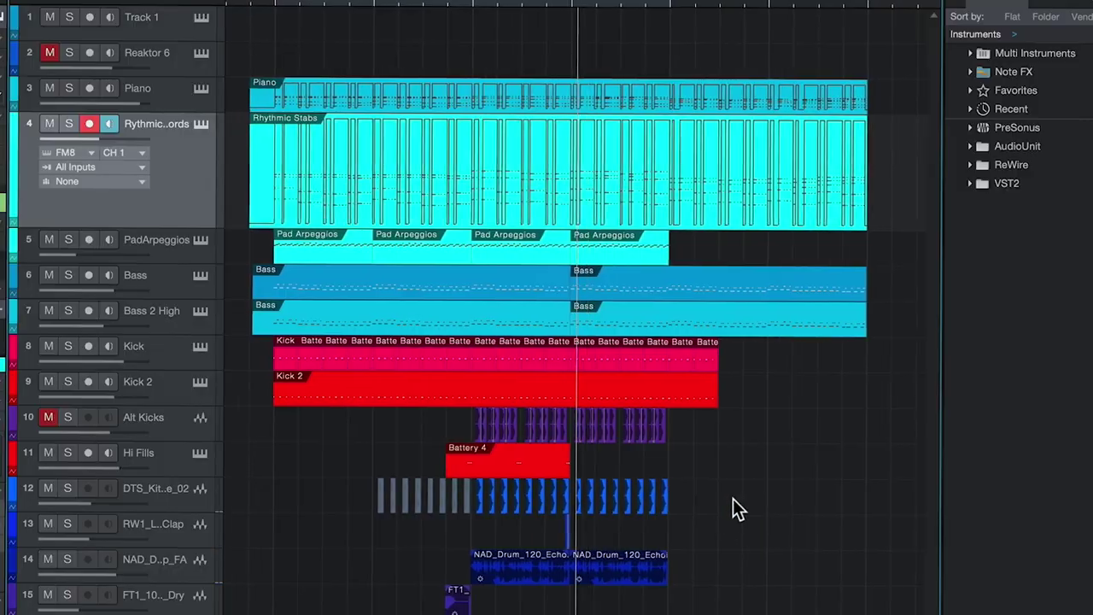
scroll(733, 499, "left", 2)
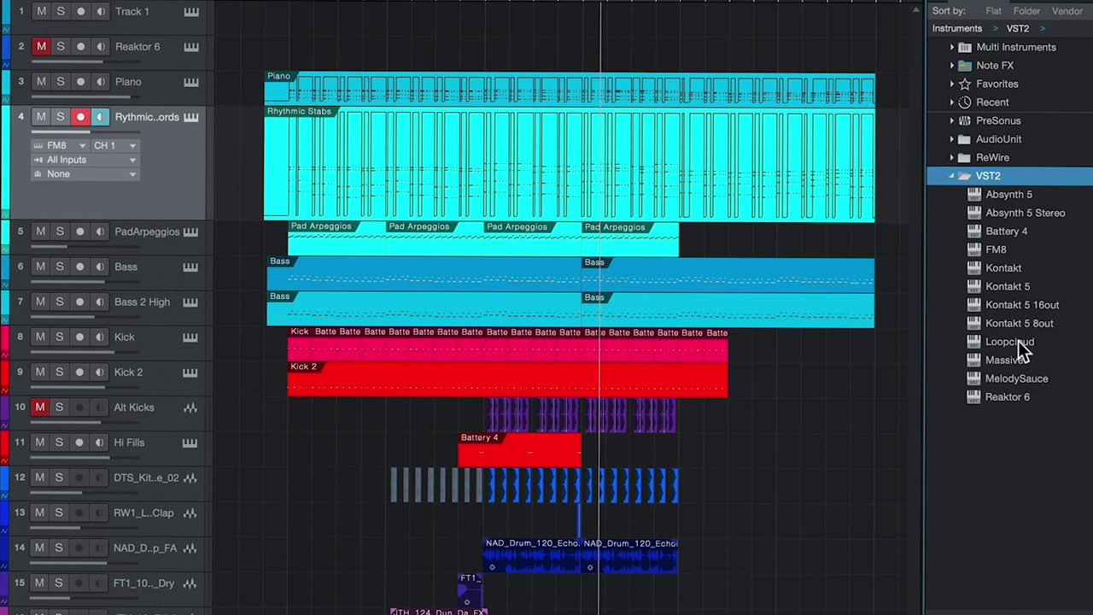
Step: Load the MelodySauce plug-in as Track 1's instrument and move its window aside
left_click(1030, 386)
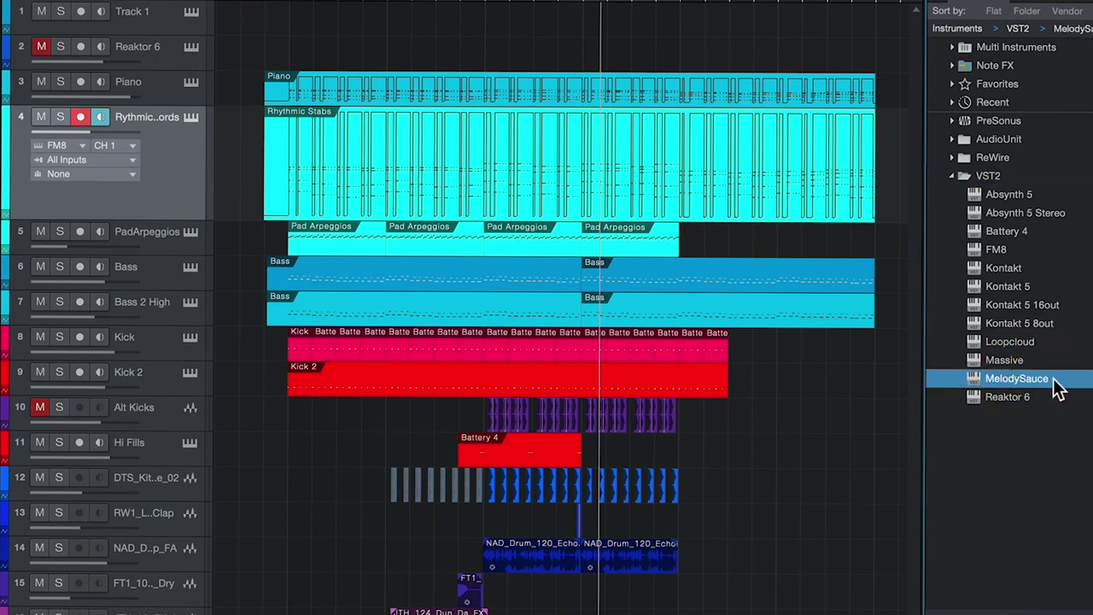
left_click_drag(1029, 376, 303, 19)
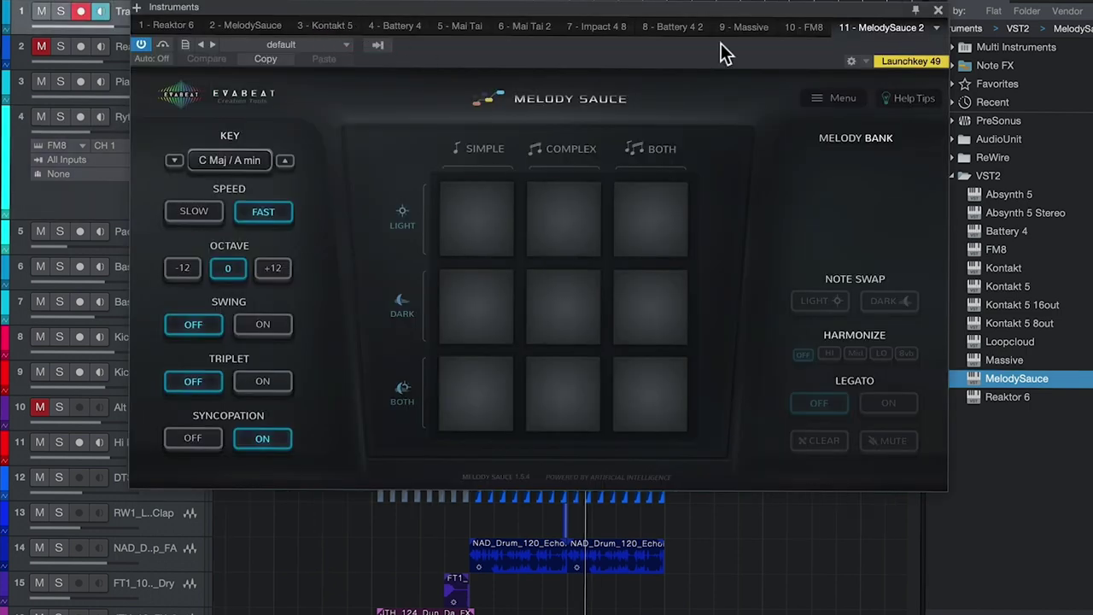
left_click_drag(750, 10, 895, 159)
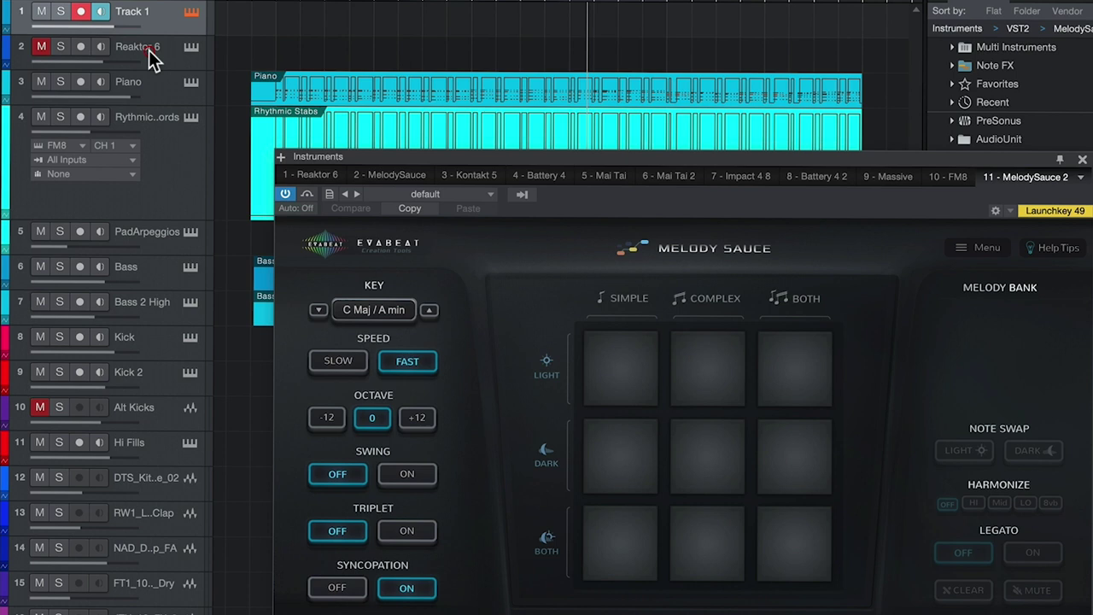
Step: View the Reaktor 6 track's Rounds instrument, then close its window
left_click(189, 50)
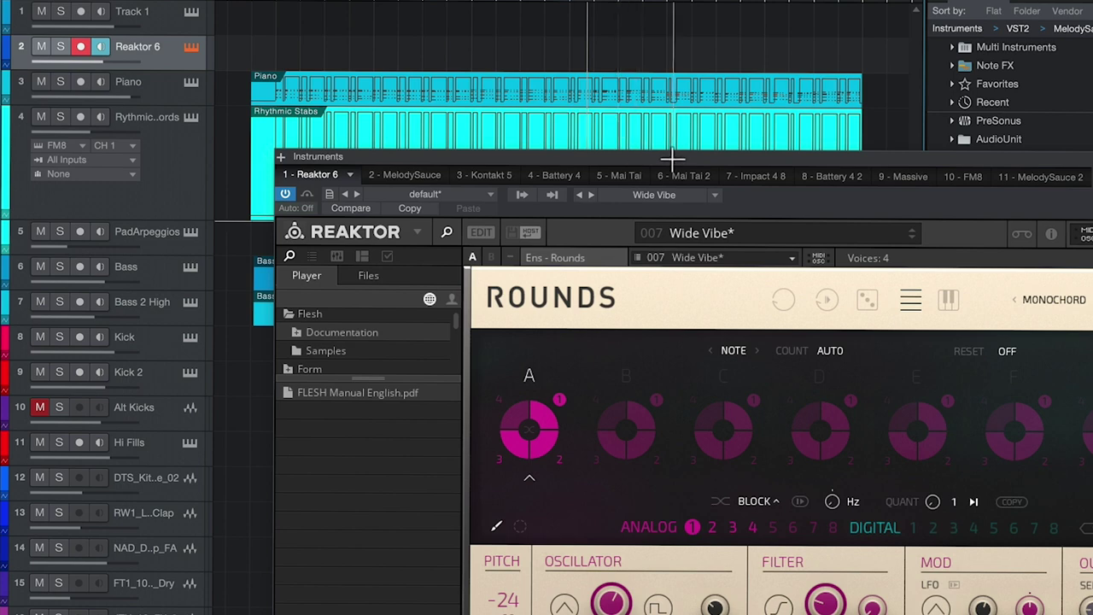
left_click_drag(672, 158, 417, 177)
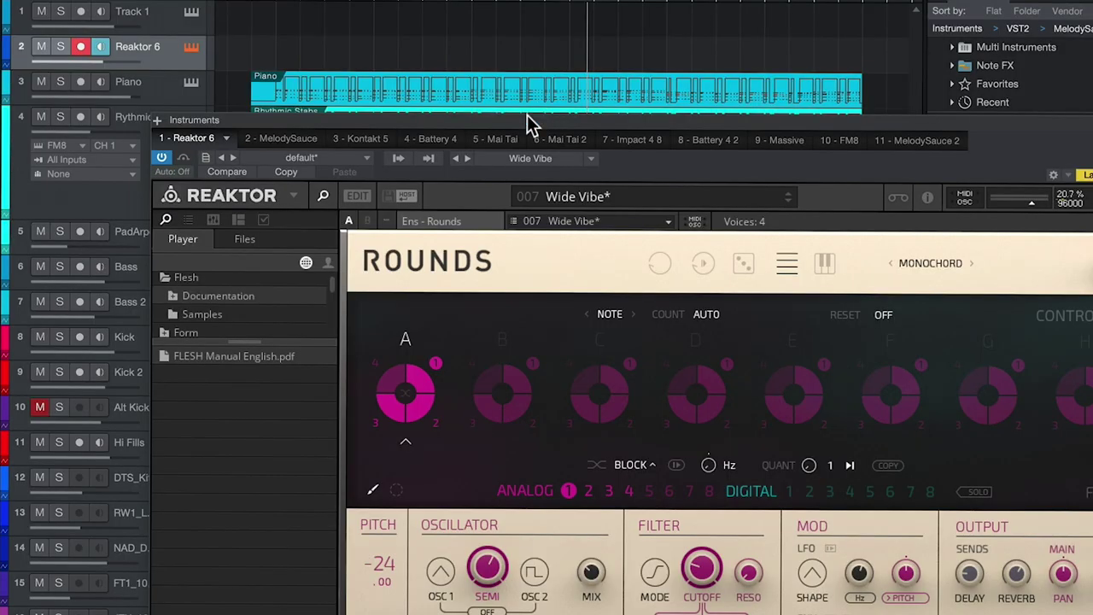
left_click_drag(529, 124, 550, 124)
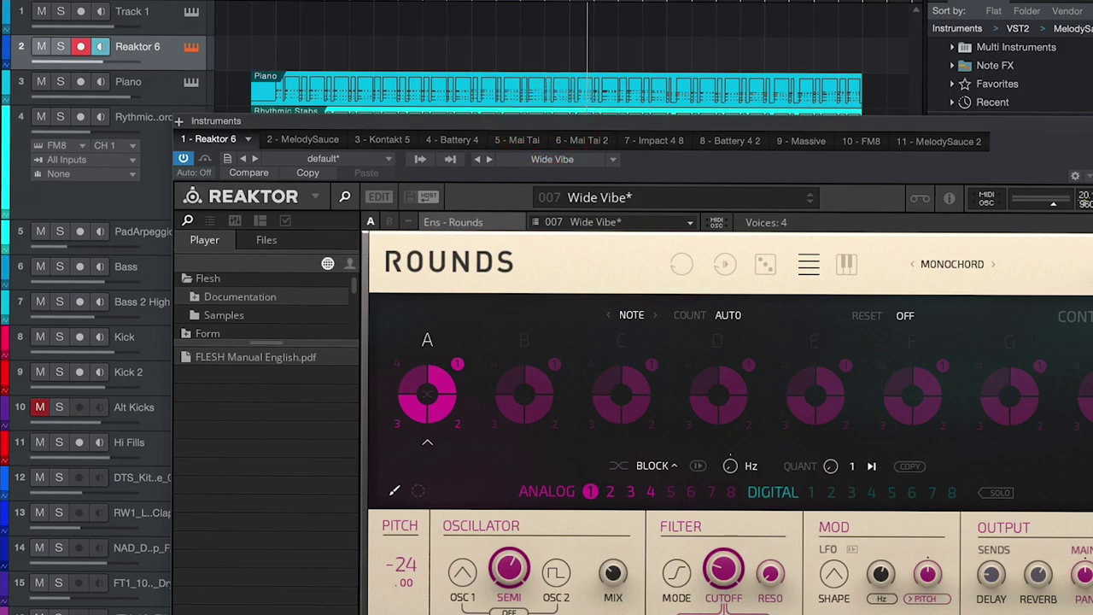
left_click(190, 46)
Step: Open Track 1's Melody Sauce window and set Reaktor 6's input to MelodySauce 2
left_click(143, 15)
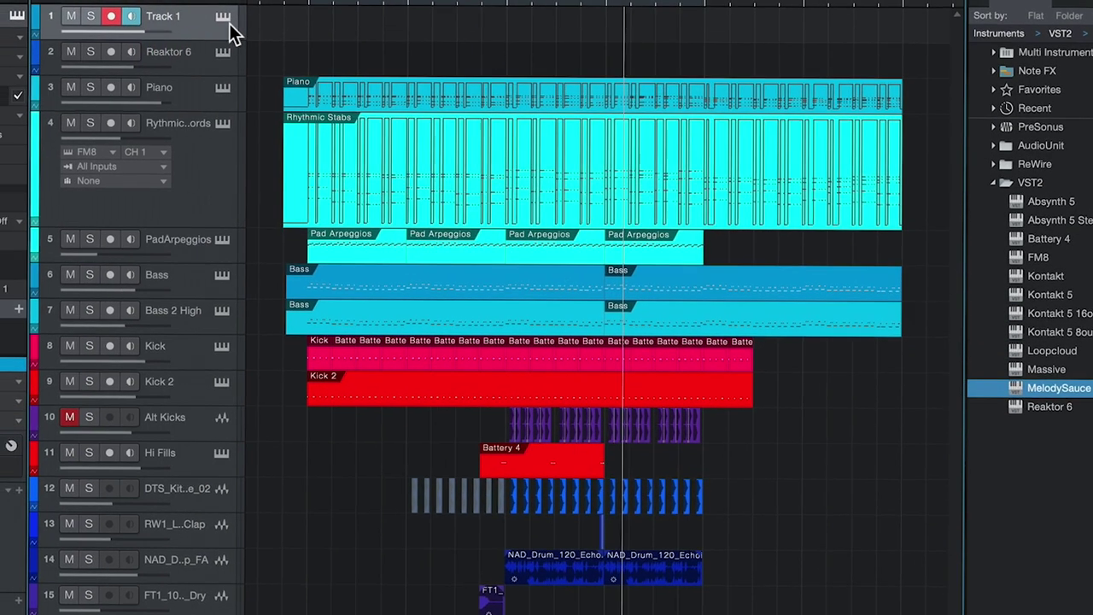
left_click(191, 12)
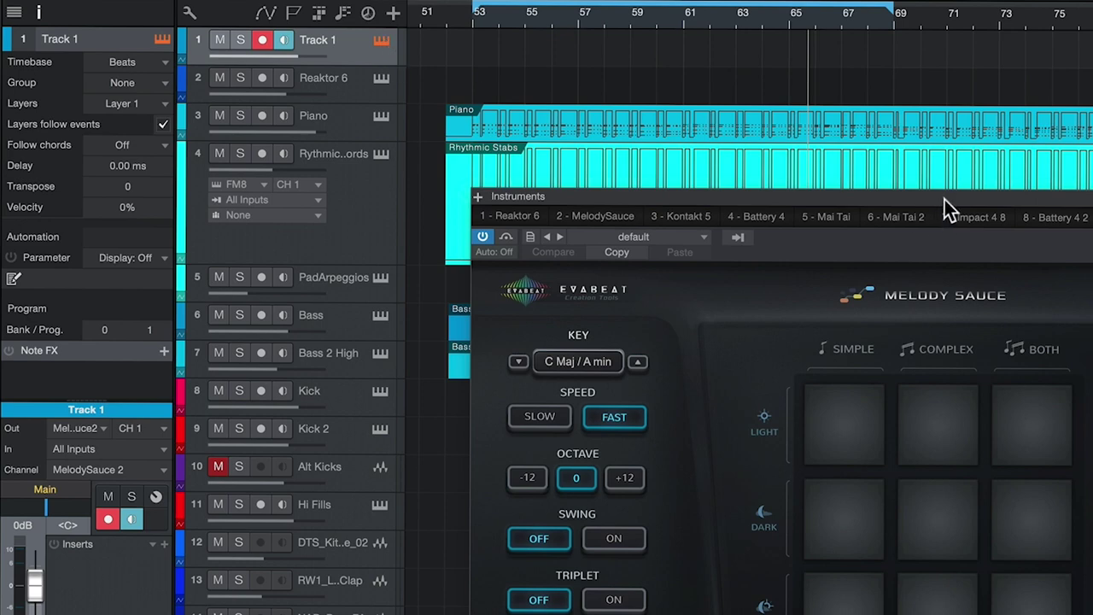
left_click_drag(944, 199, 1016, 118)
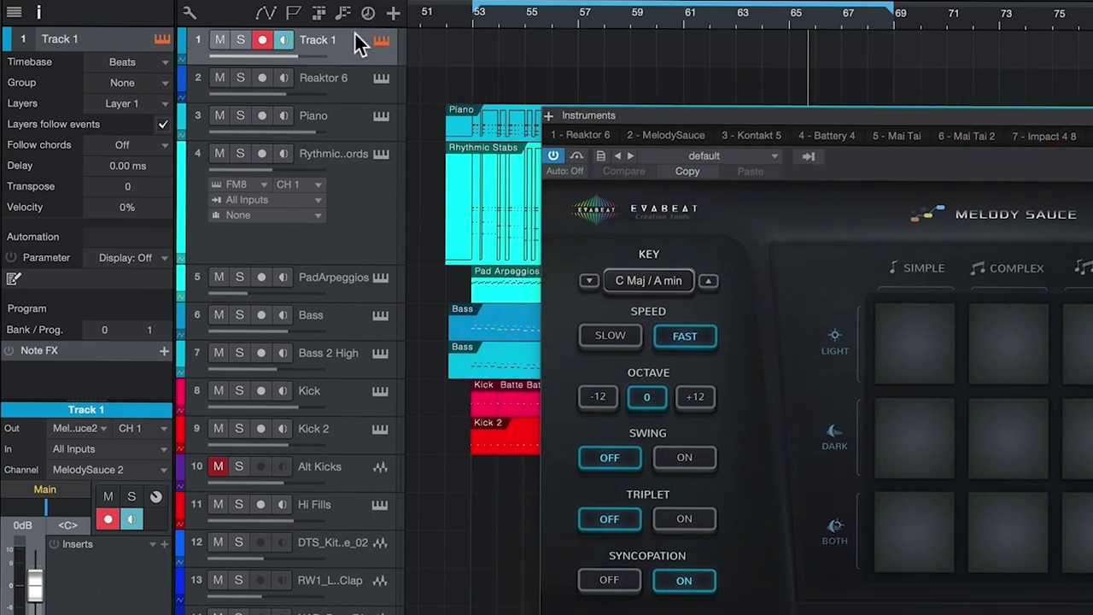
left_click(341, 83)
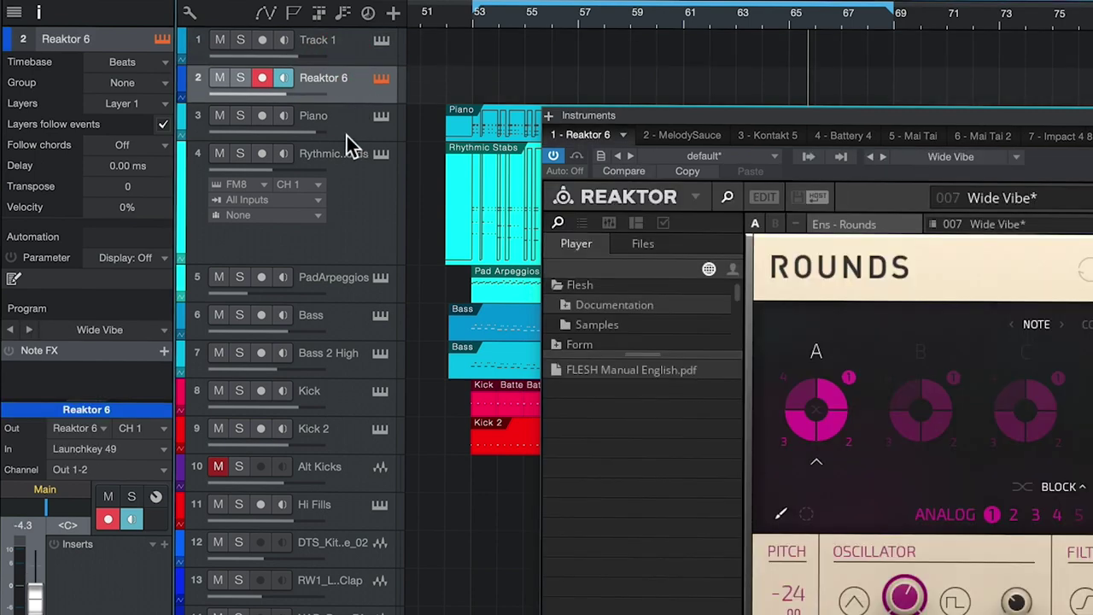
left_click(141, 452)
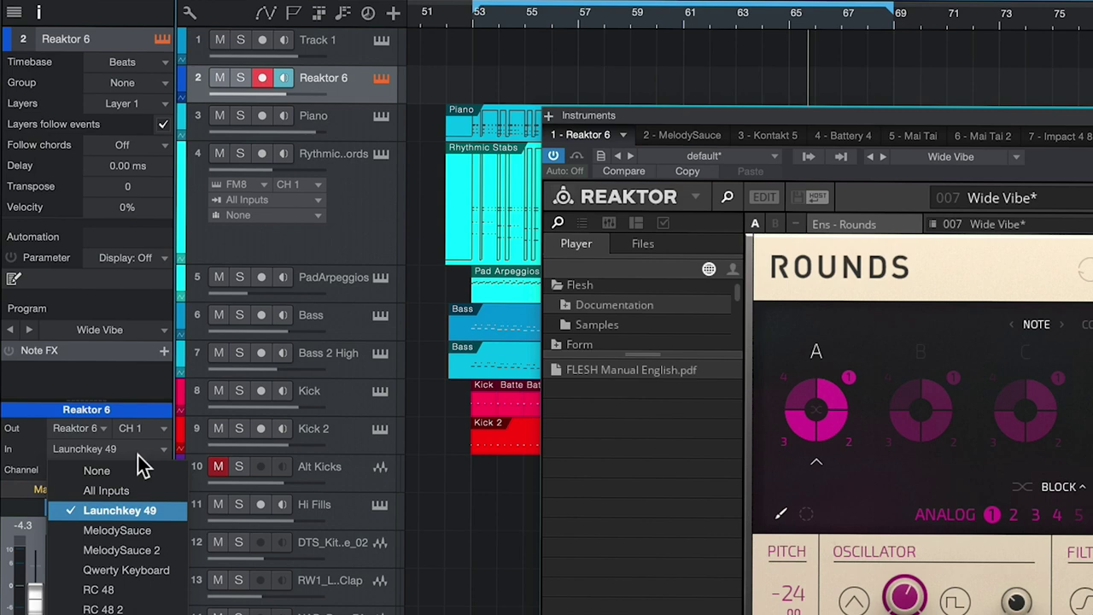
left_click(160, 553)
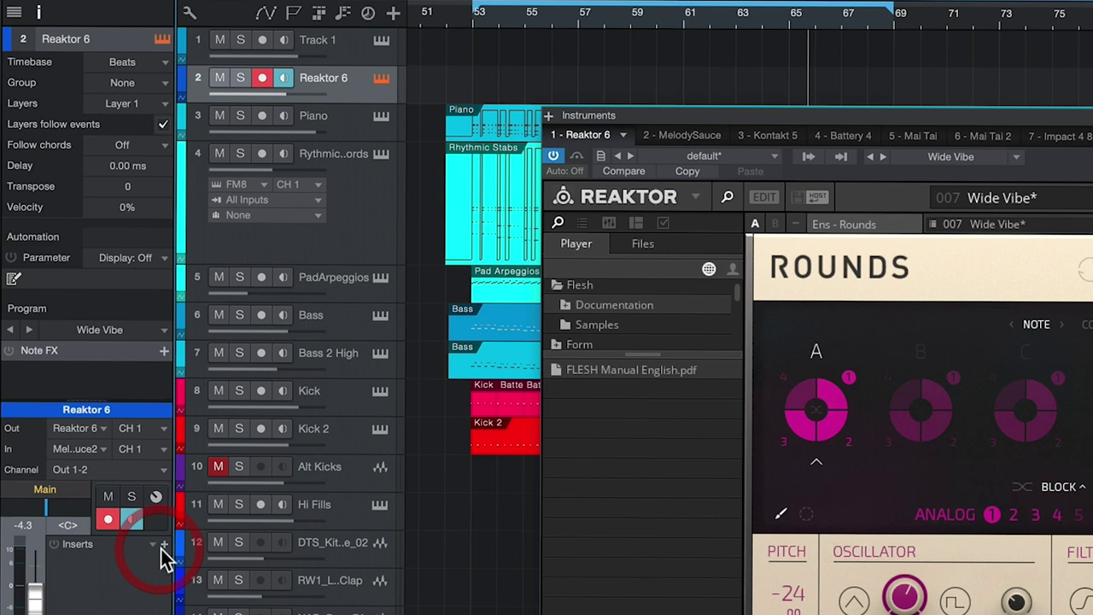
Step: Turn on Reaktor 6's monitoring and solo Track 1 and Reaktor 6
left_click(387, 44)
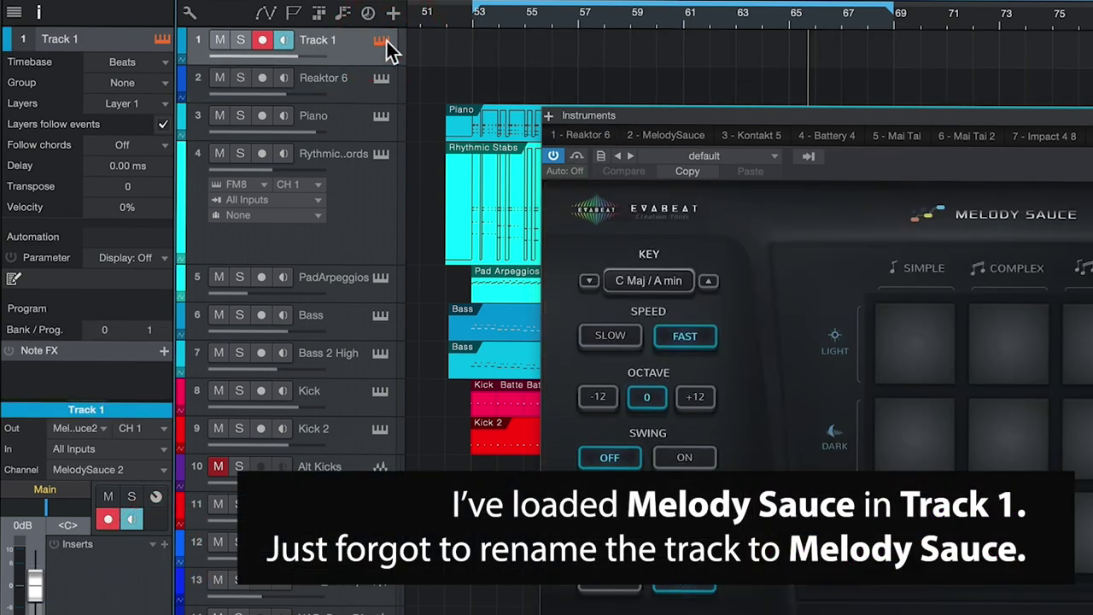
left_click_drag(1092, 122, 1084, 153)
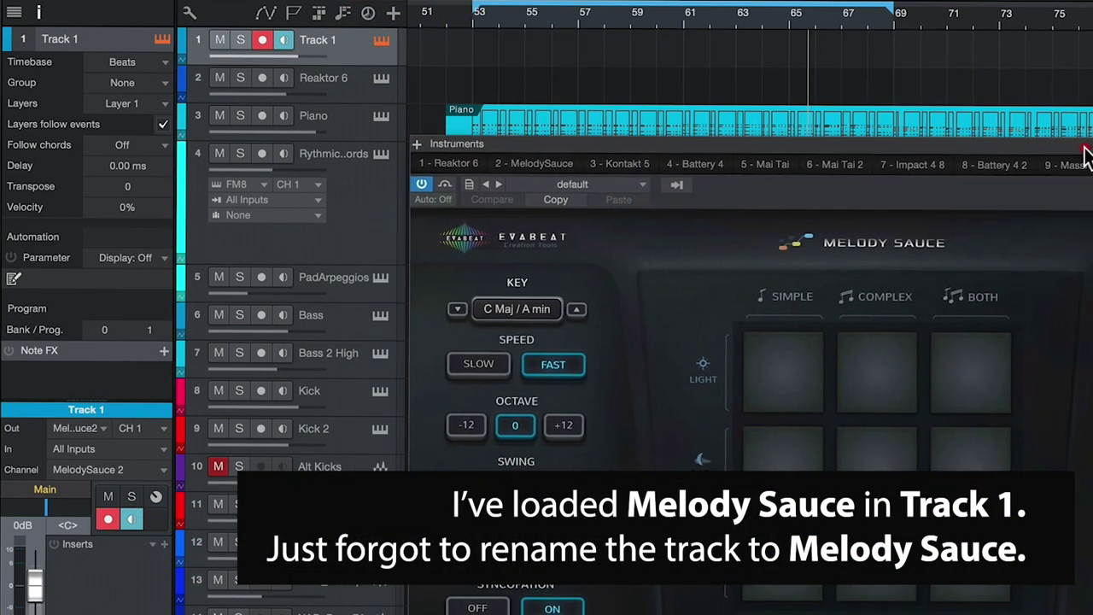
left_click(284, 80)
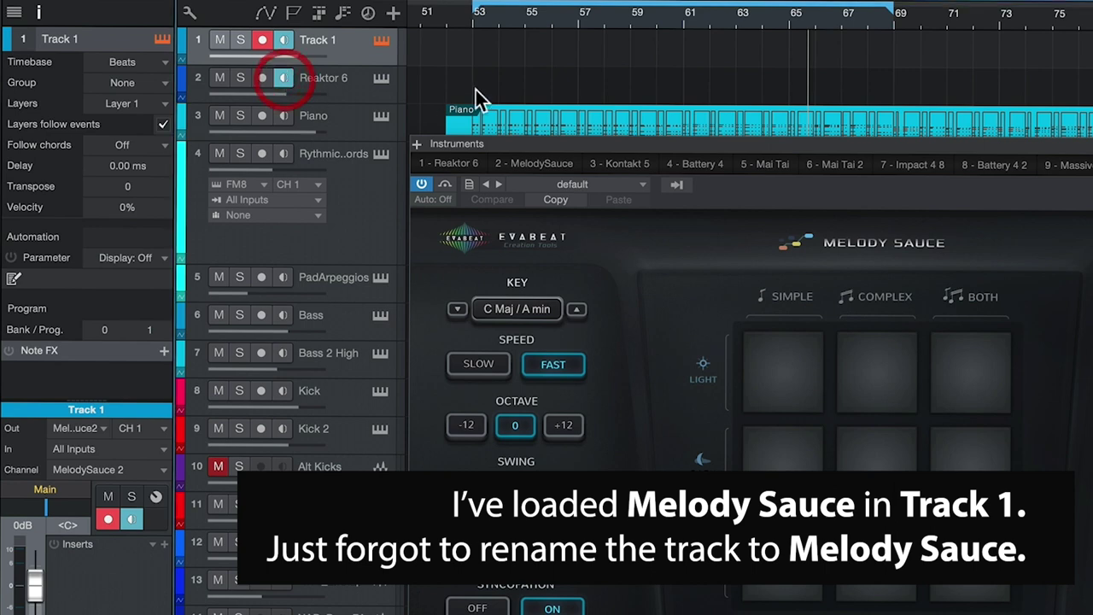
left_click(240, 41)
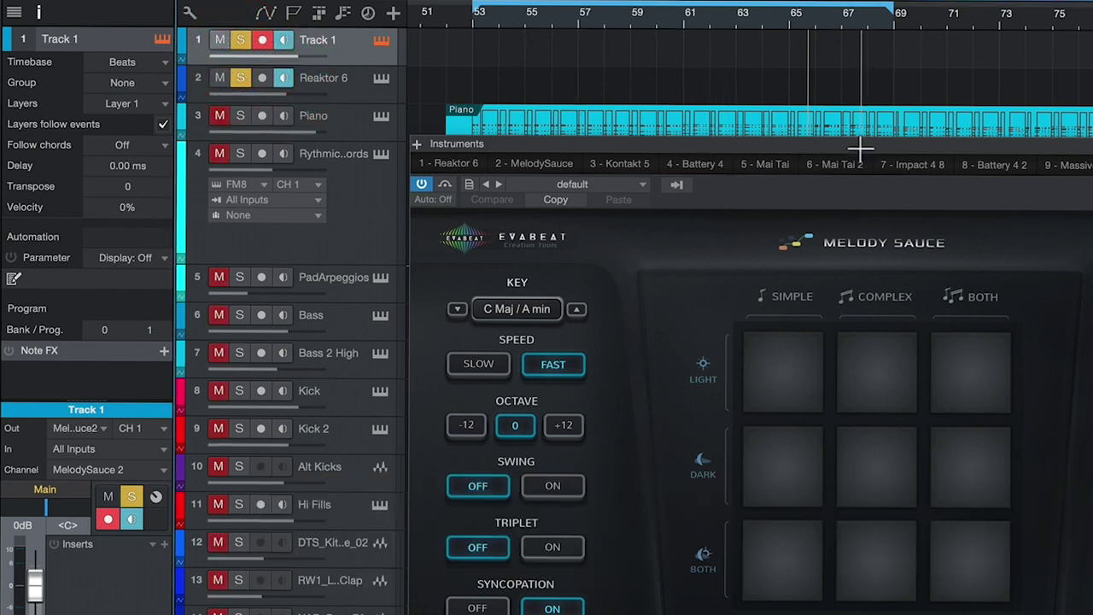
left_click_drag(859, 146, 854, 106)
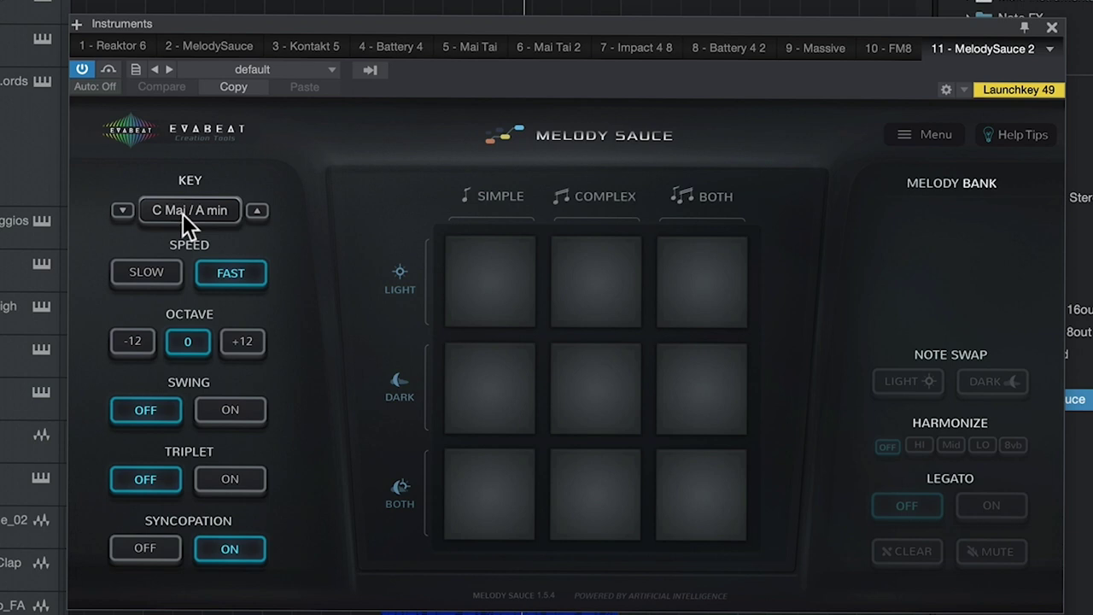
left_click_drag(682, 27, 725, 90)
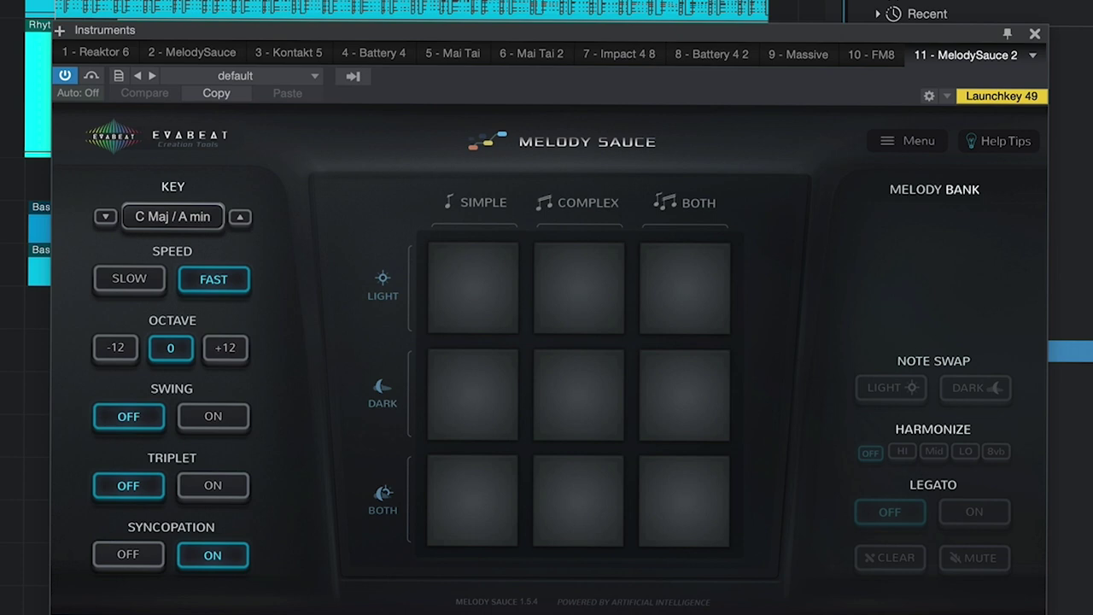
Step: Generate light melodies in simple, complex and both styles up to Melody 7
left_click(496, 276)
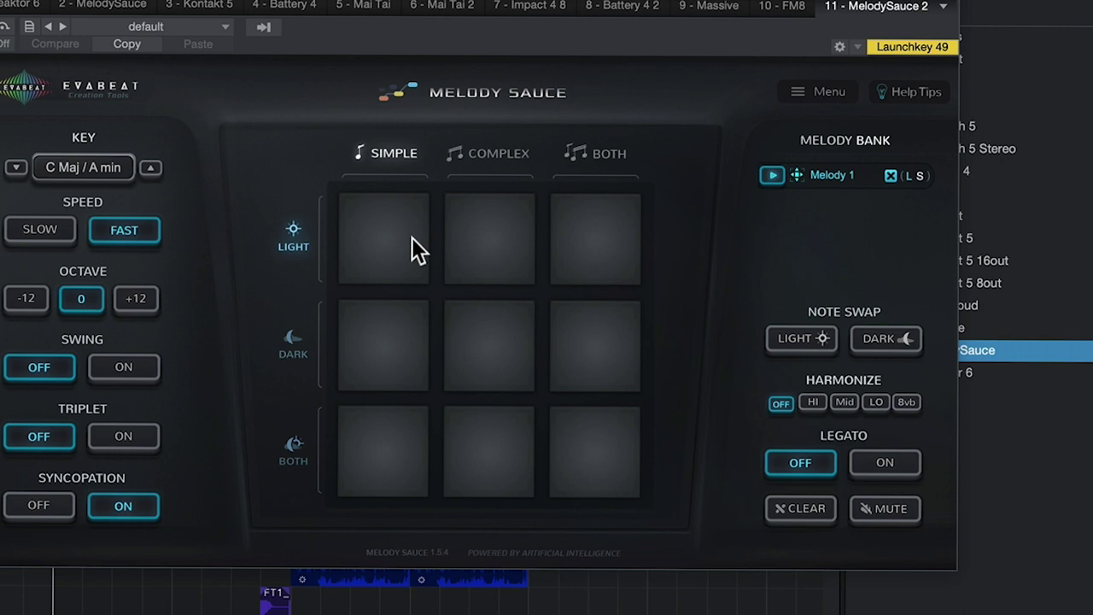
left_click(503, 245)
left_click(589, 242)
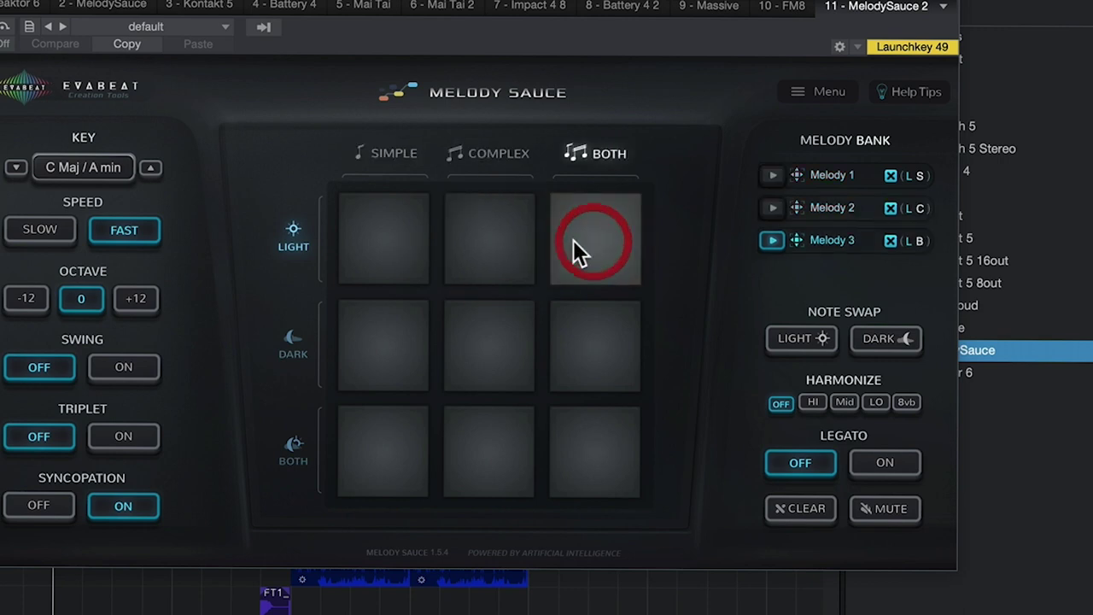
left_click(486, 242)
left_click(597, 253)
left_click(530, 247)
left_click(609, 247)
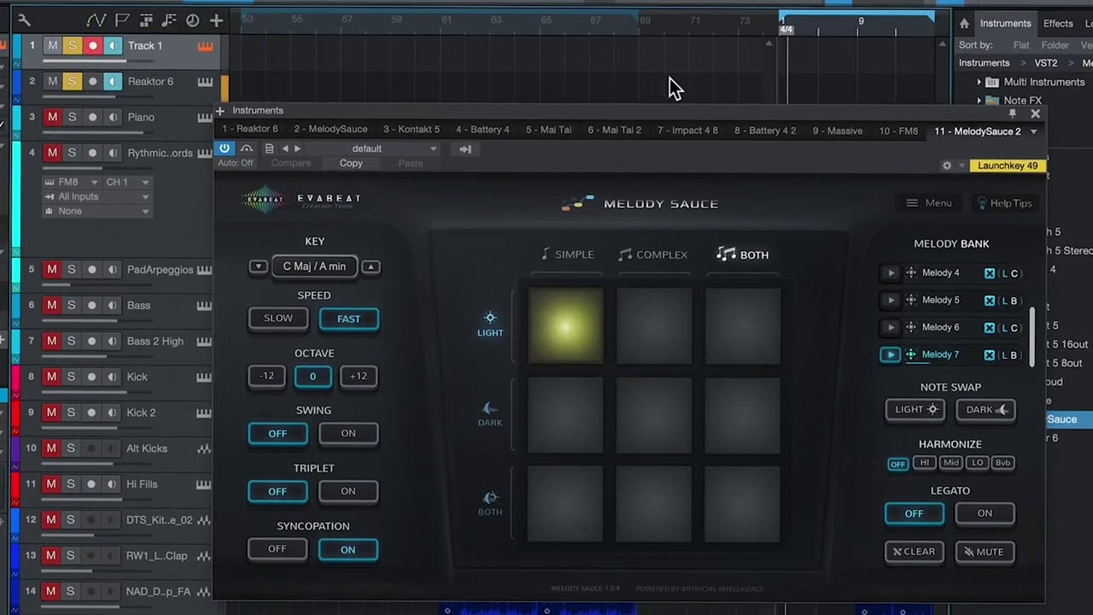
Step: Audition Melody 6, Melody 5 and Melody 7 against the arrangement
left_click_drag(686, 113, 617, 106)
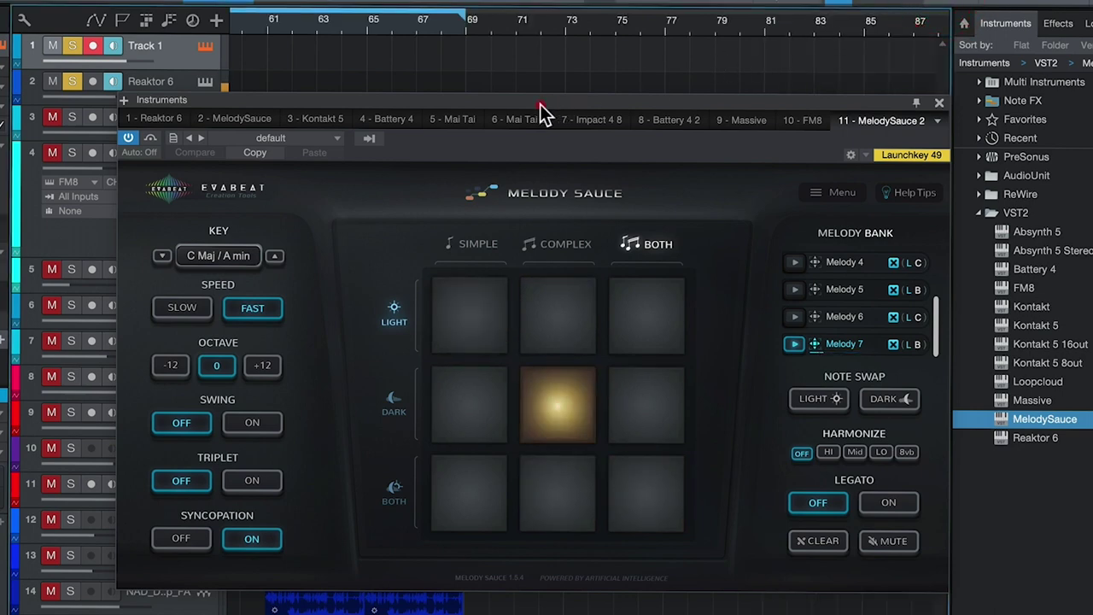
left_click_drag(540, 105, 509, 107)
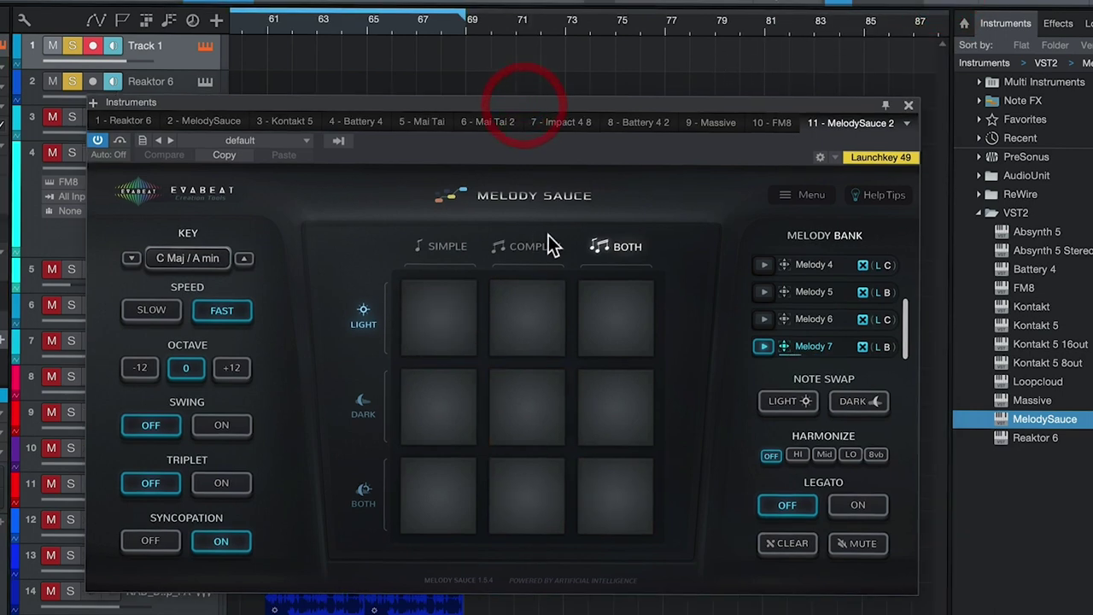
left_click(764, 320)
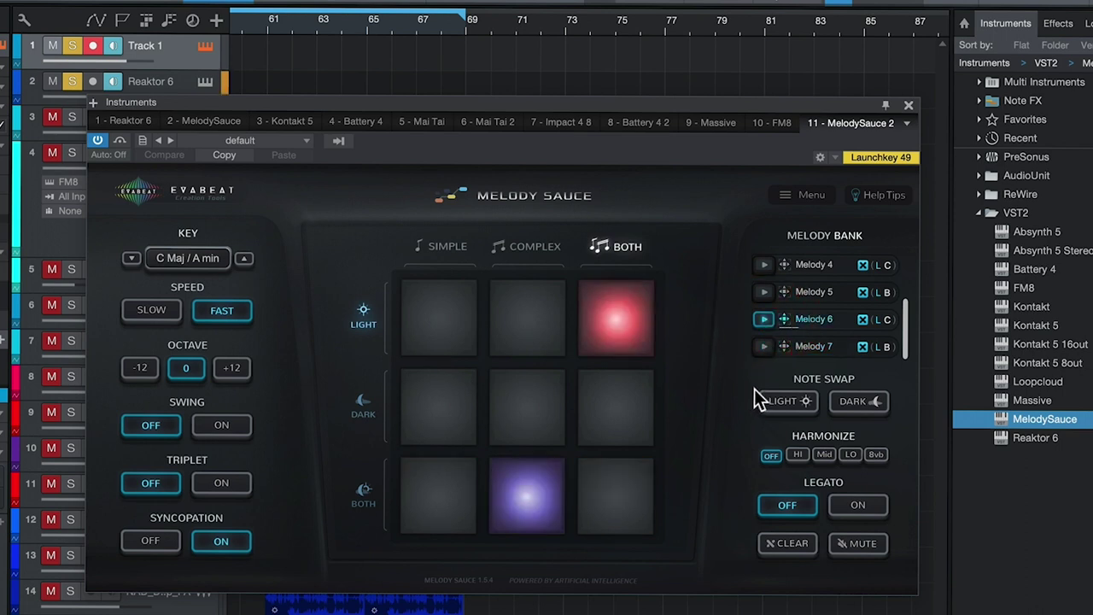
left_click(763, 321)
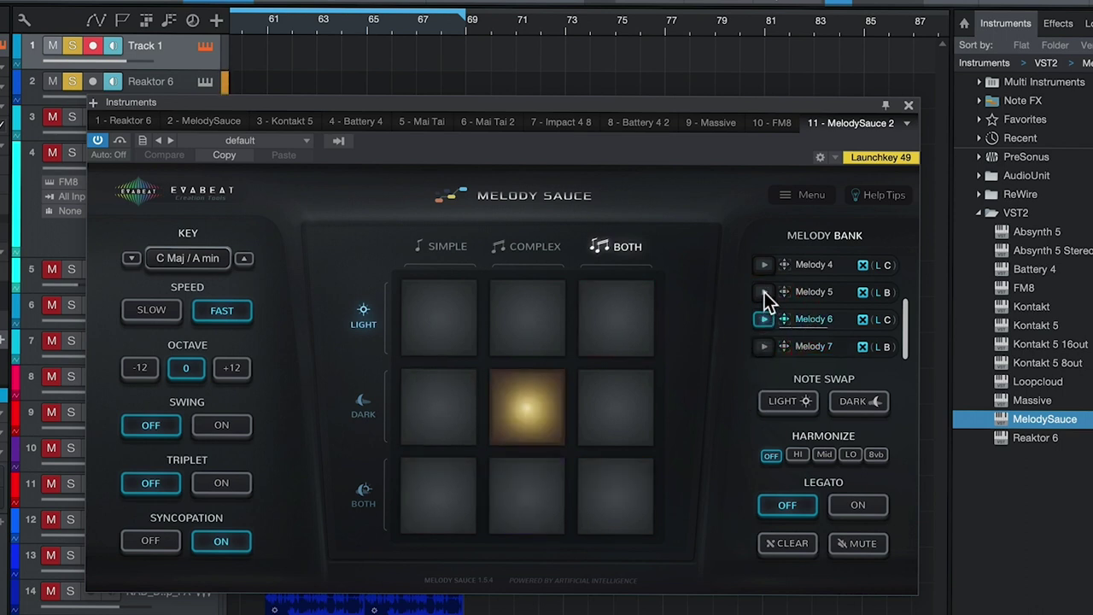
left_click(764, 292)
left_click(763, 346)
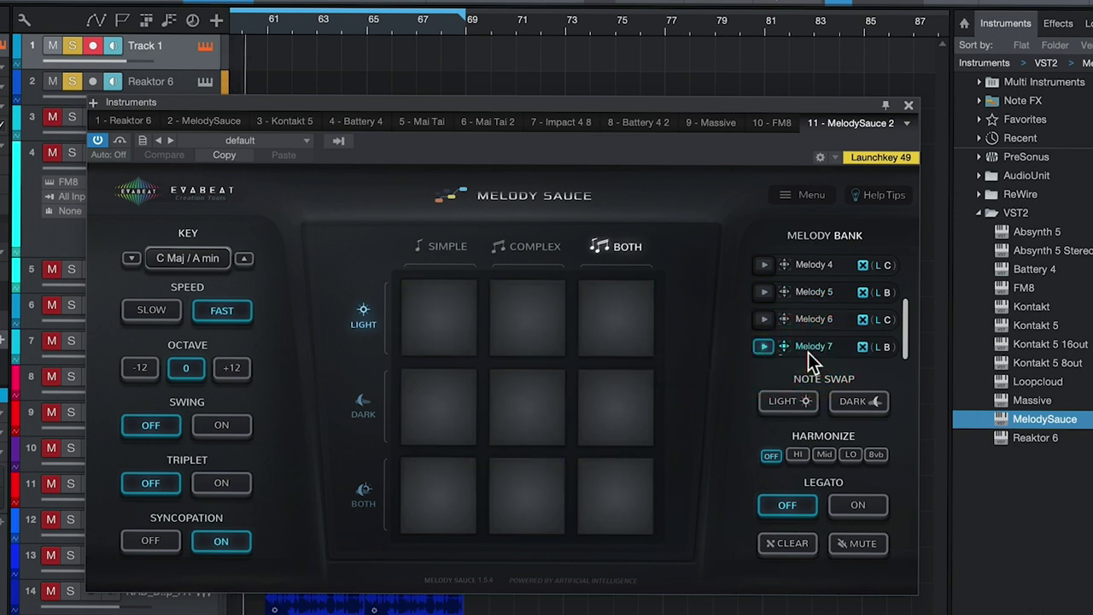
Step: Switch Swing on, generate Melody 8 and Melody 9, and set Harmonize to Mid
left_click(232, 425)
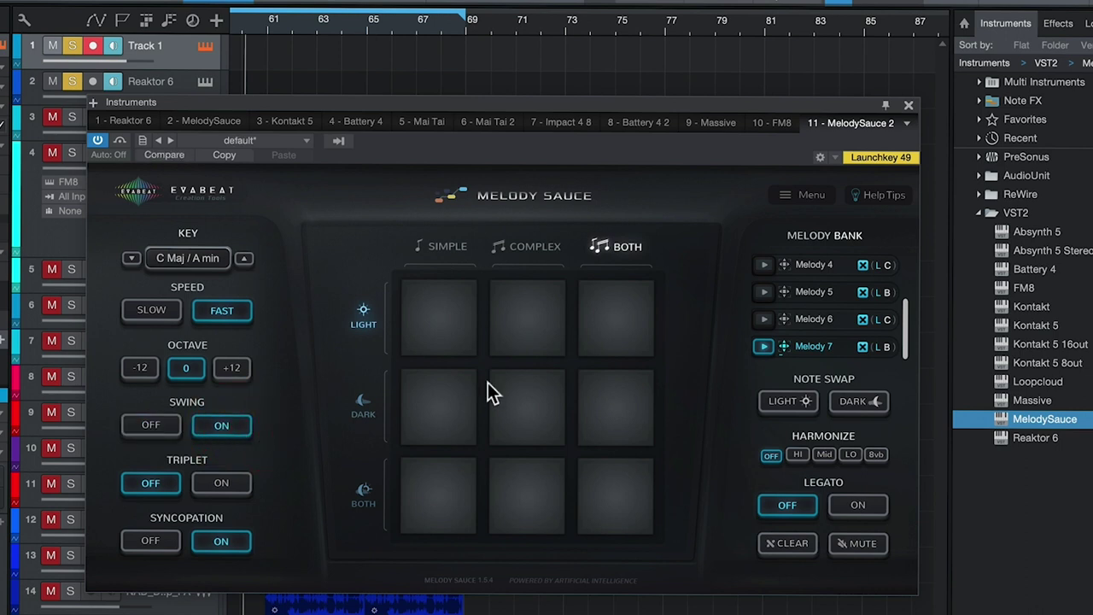
left_click(631, 325)
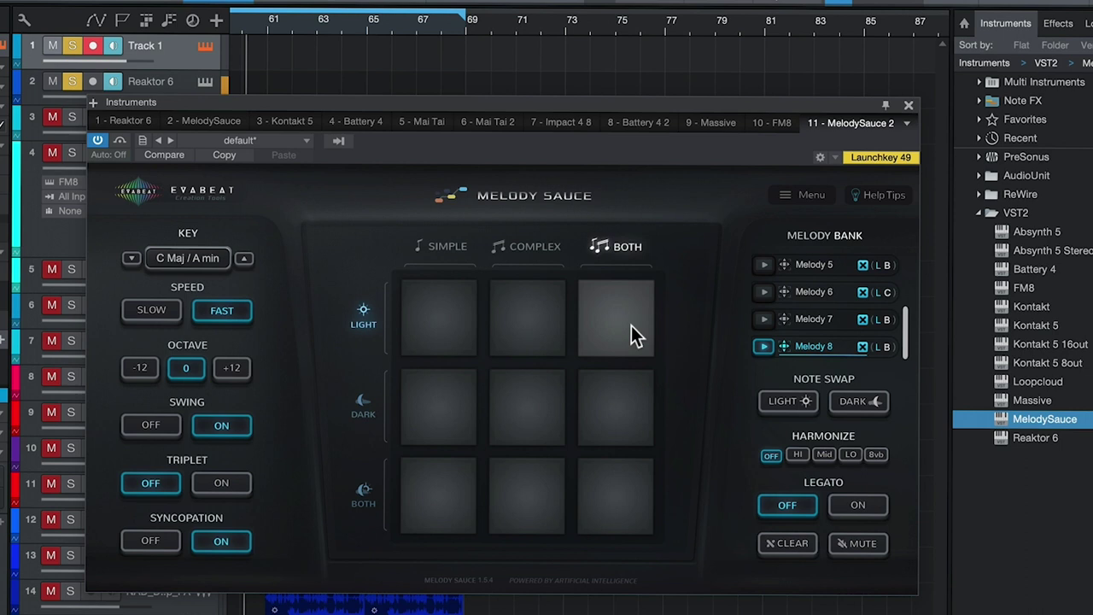
left_click(640, 332)
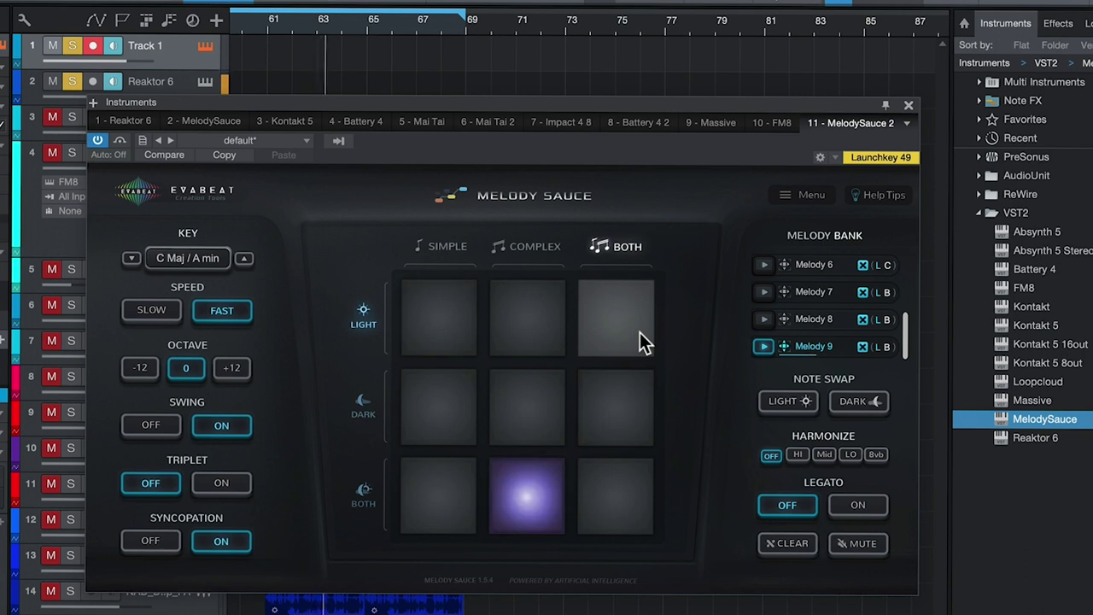
left_click(826, 456)
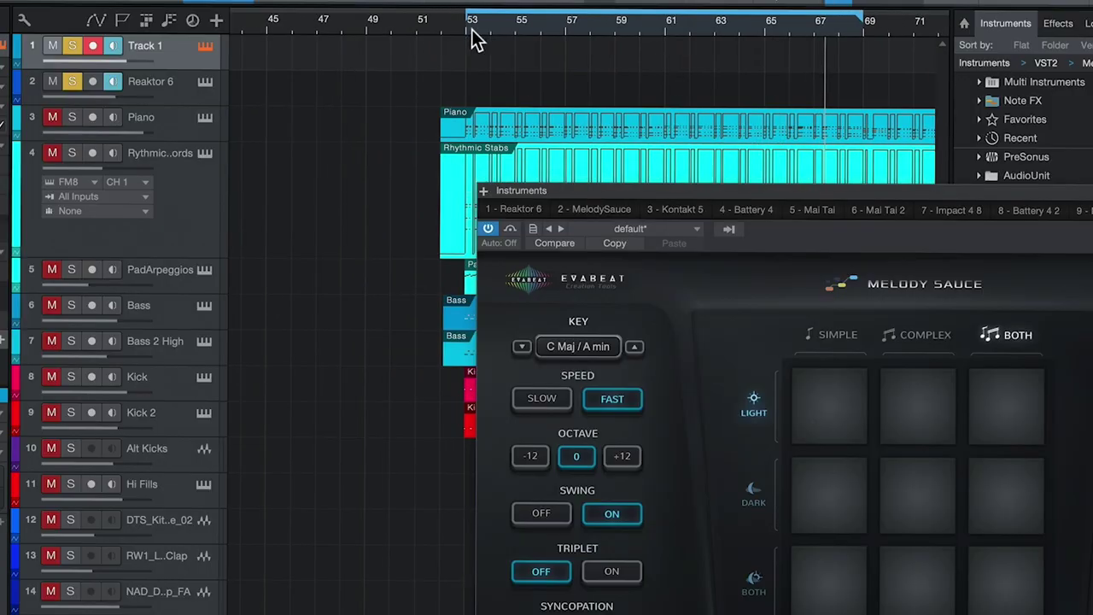
Step: Unsolo Track 1 and Reaktor 6, keeping the playback start at bar 53
left_click(482, 26)
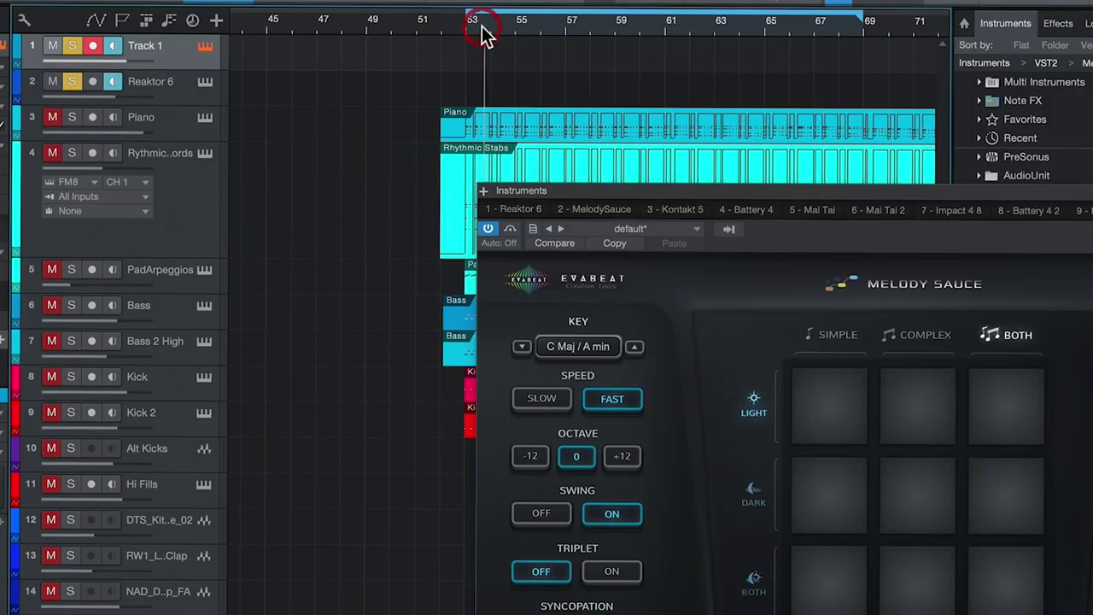
left_click(74, 44)
left_click(71, 81)
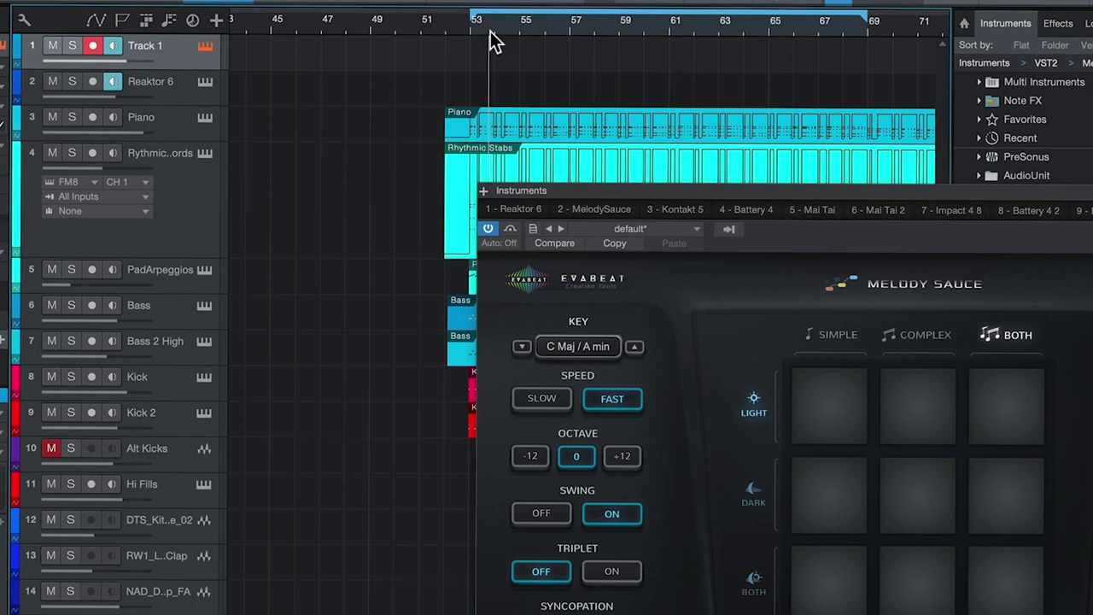
left_click(491, 35)
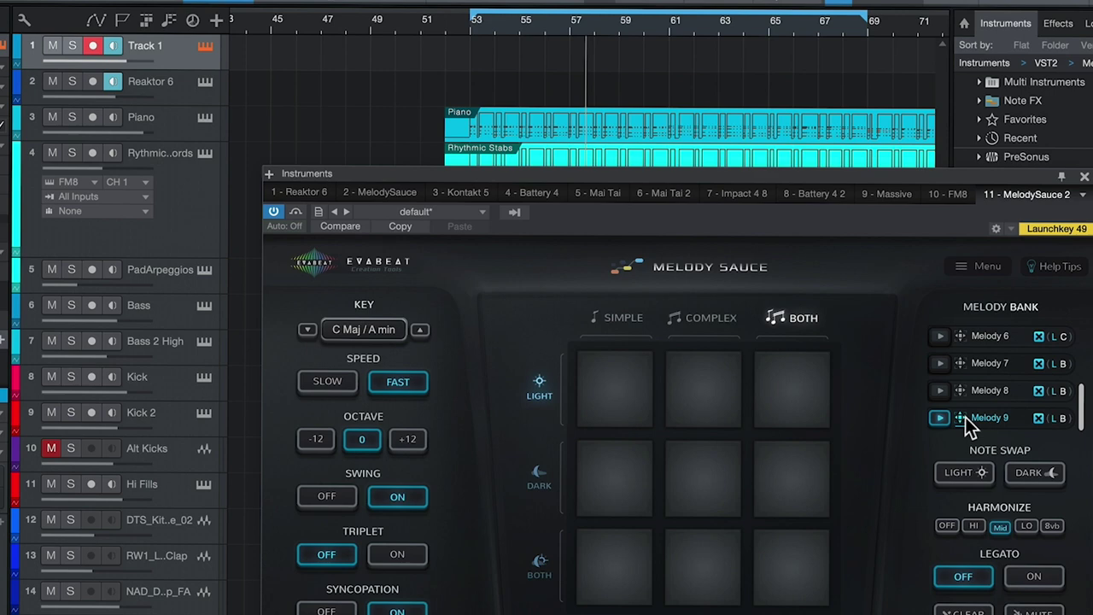
Step: Drop Melody 9 as a MIDI clip on the Reaktor 6 track at bar 53
left_click_drag(960, 418, 618, 146)
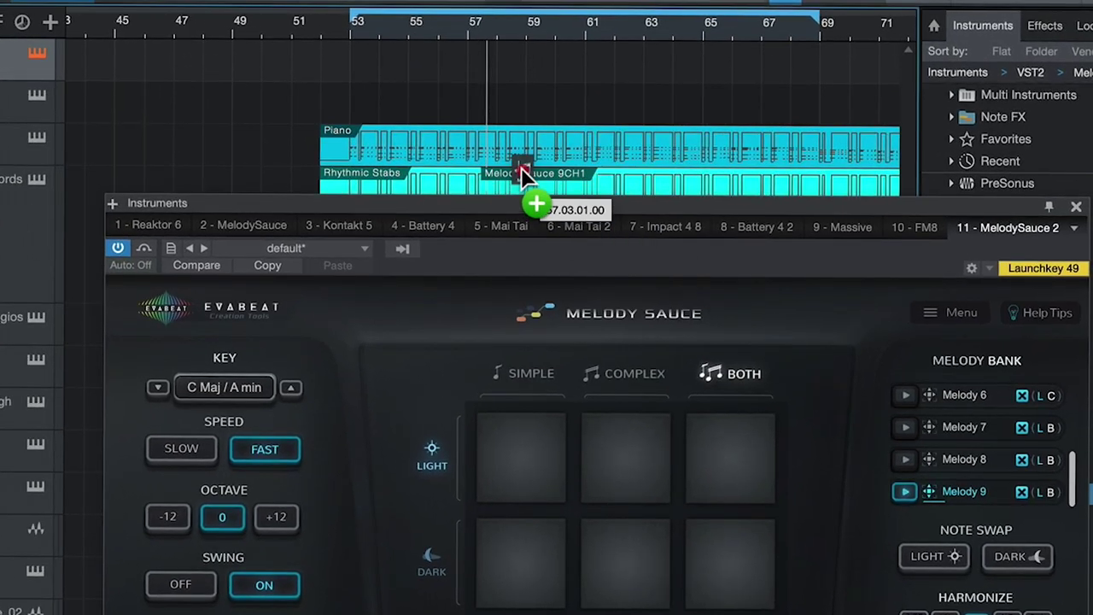
left_click_drag(523, 174, 390, 99)
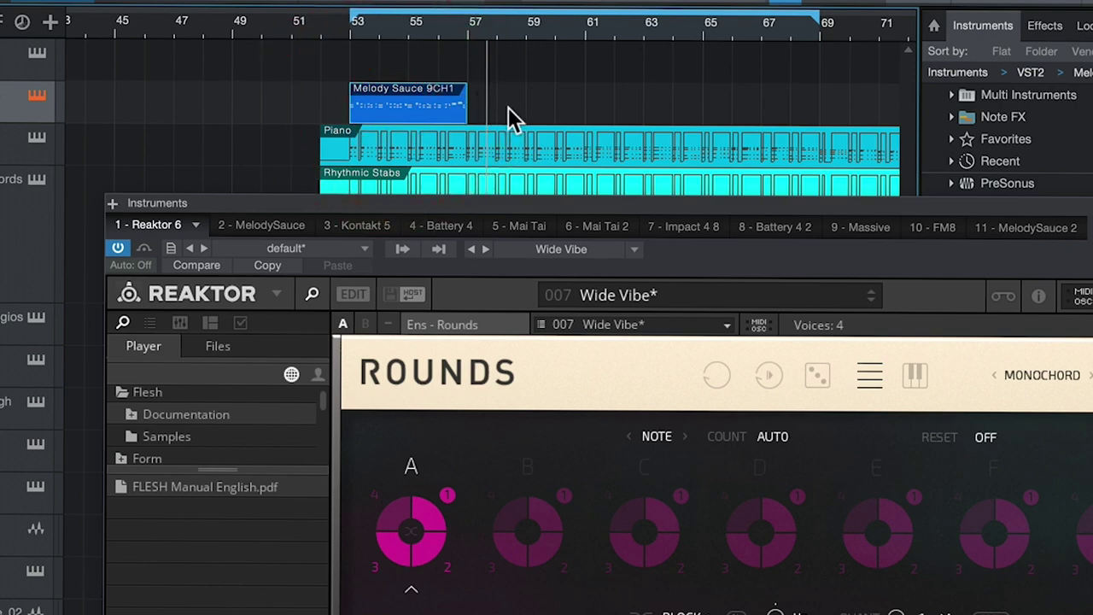
left_click(439, 109)
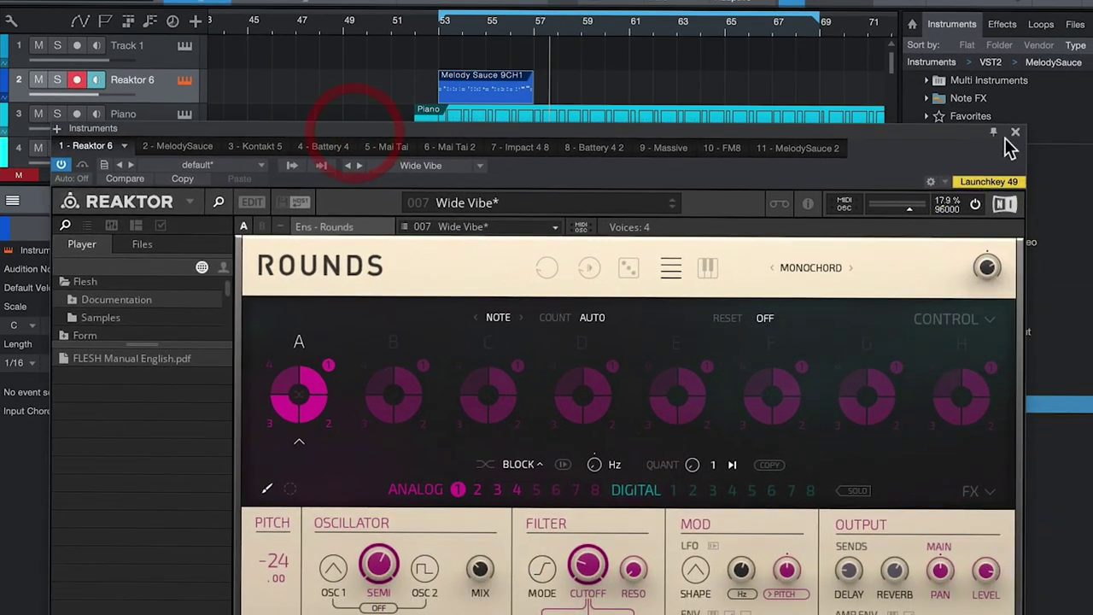
Step: Close the instrument window and play the song from bar 53
left_click(1013, 134)
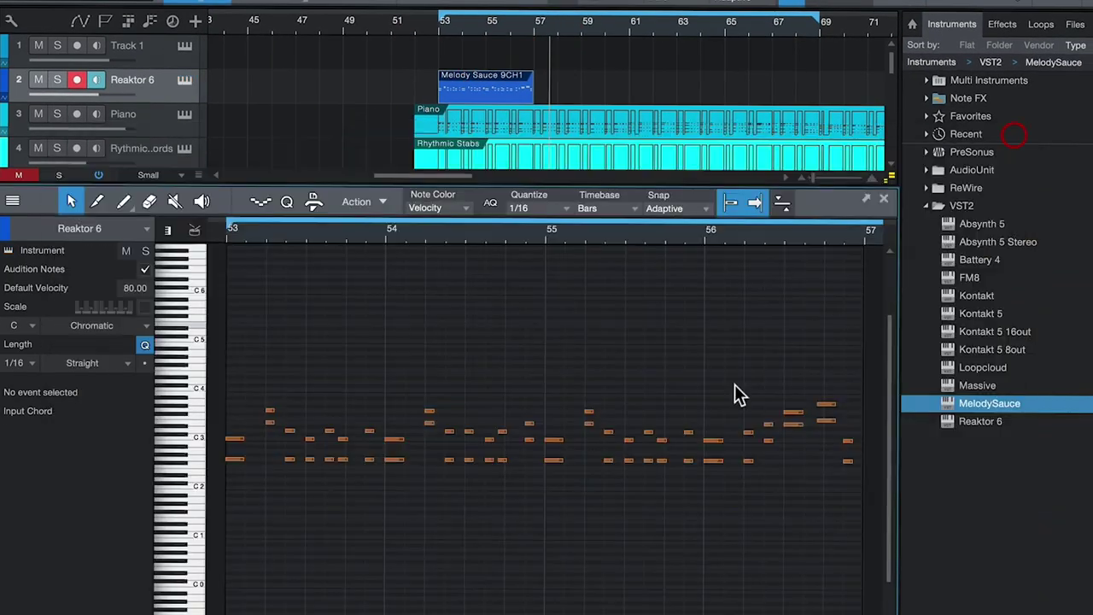
left_click(470, 29)
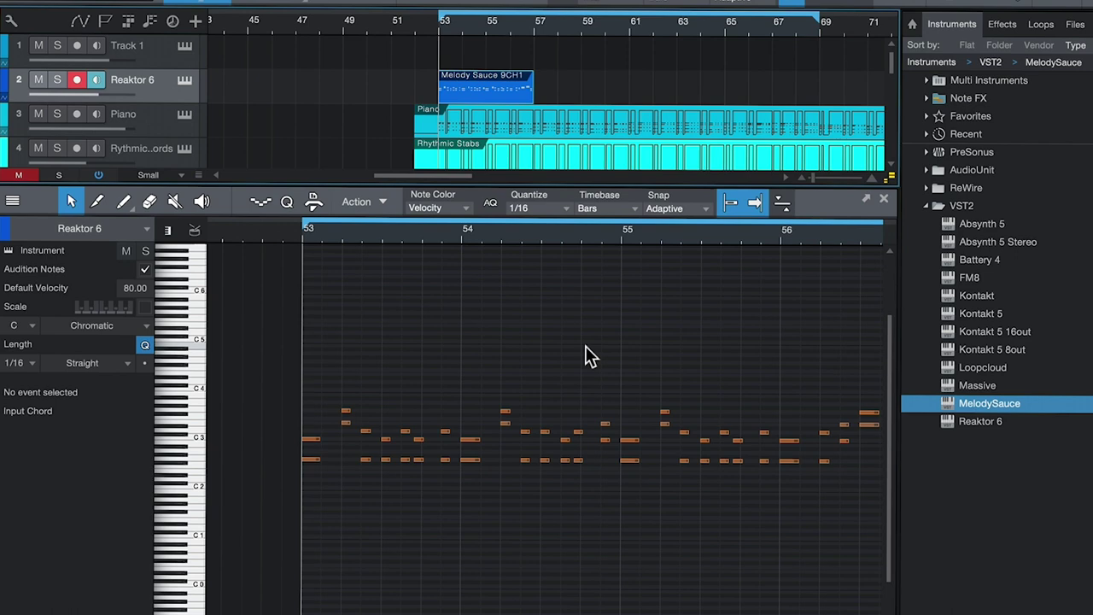
key("space")
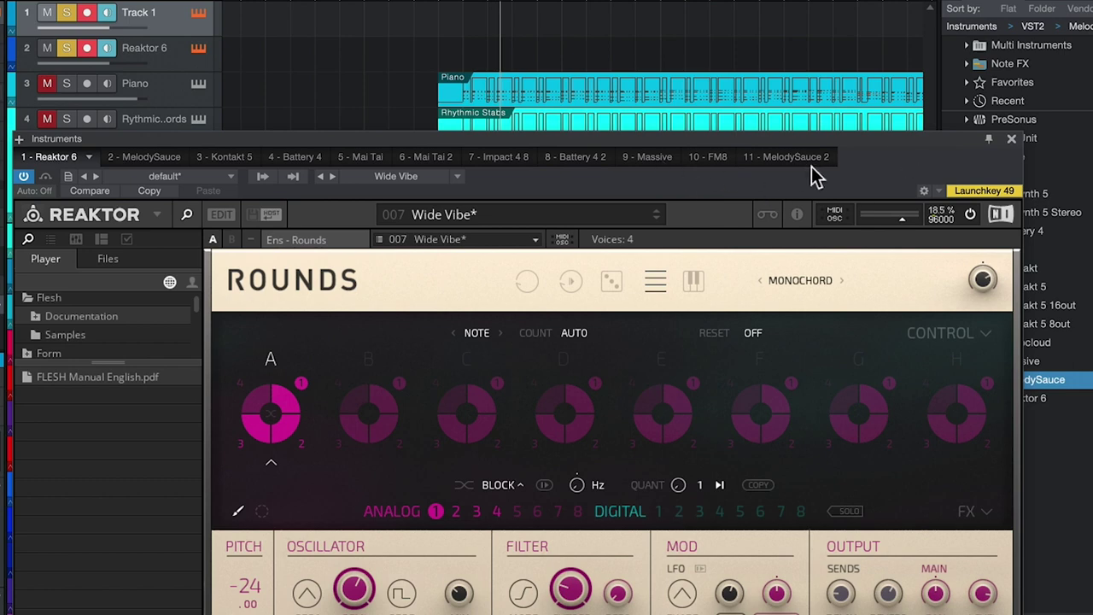
Step: In MelodySauce 2, set Harmonize to Mid and generate several Complex/Dark melodies
left_click(802, 157)
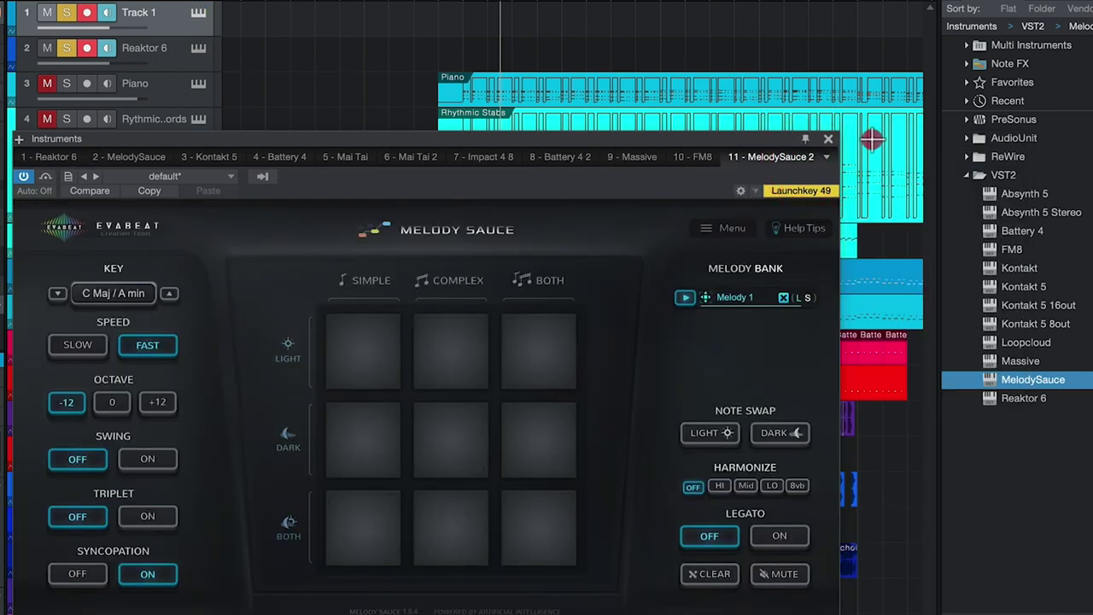
left_click_drag(812, 135, 812, 58)
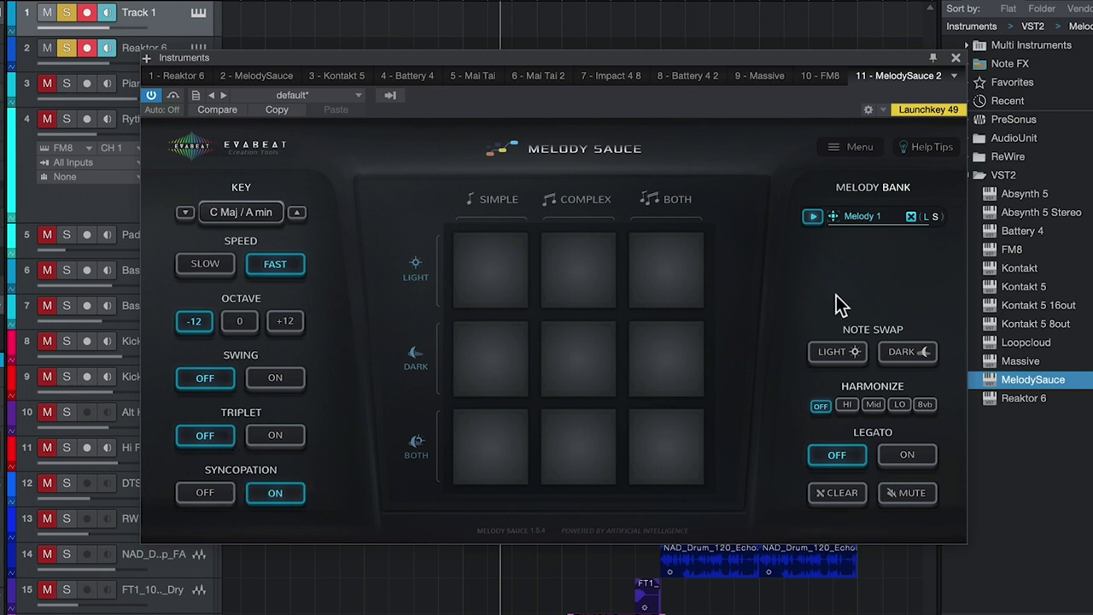
left_click(872, 406)
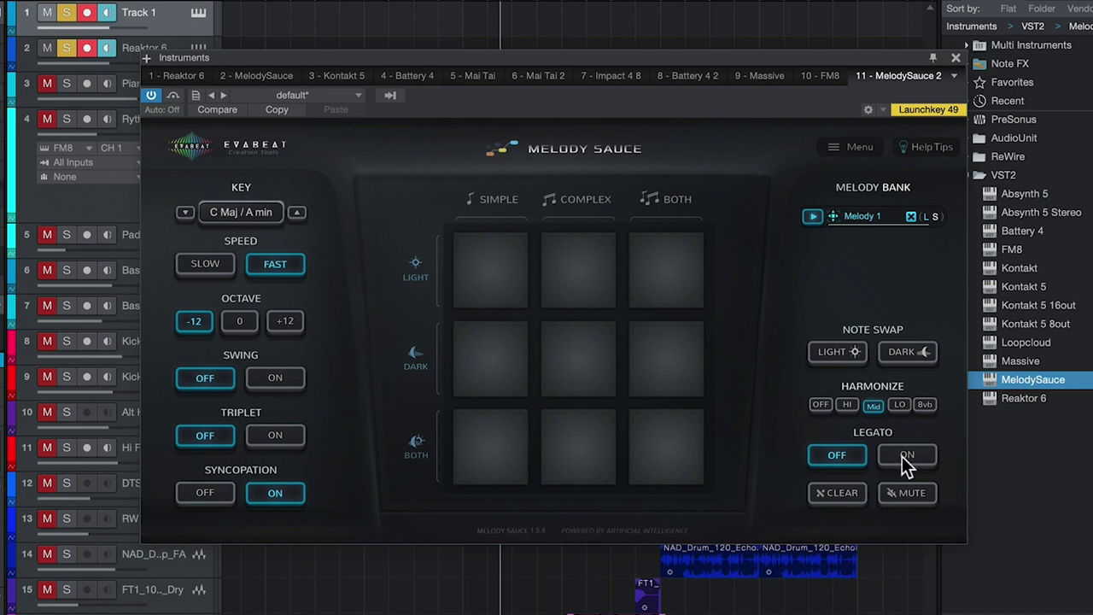
left_click(577, 372)
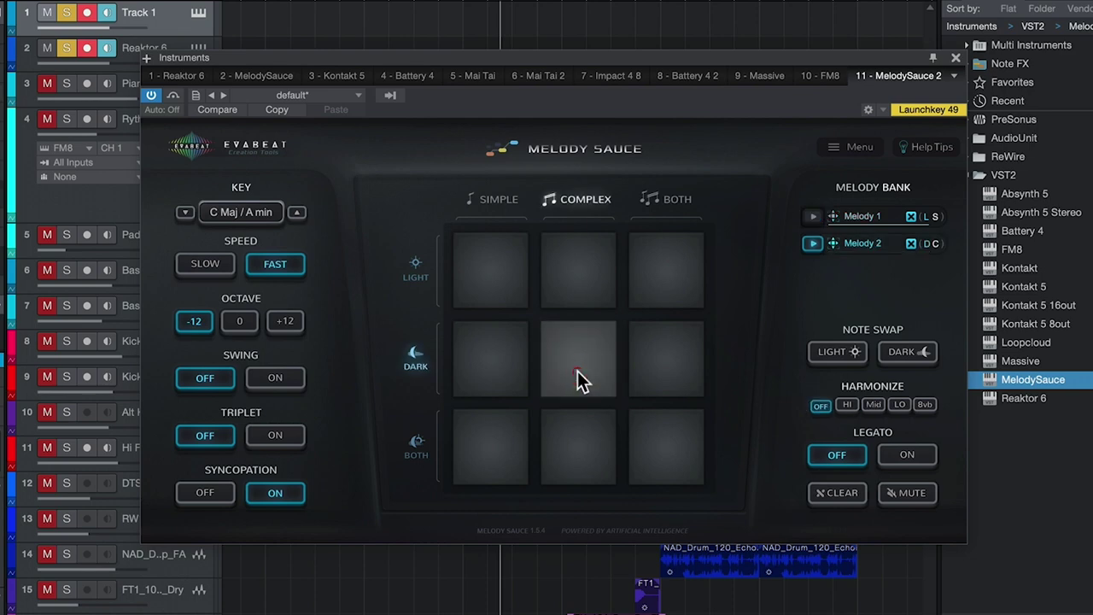
left_click(577, 381)
Step: Generate one more complex dark melody, then audition Melody 8 and Melody 7
left_click(577, 380)
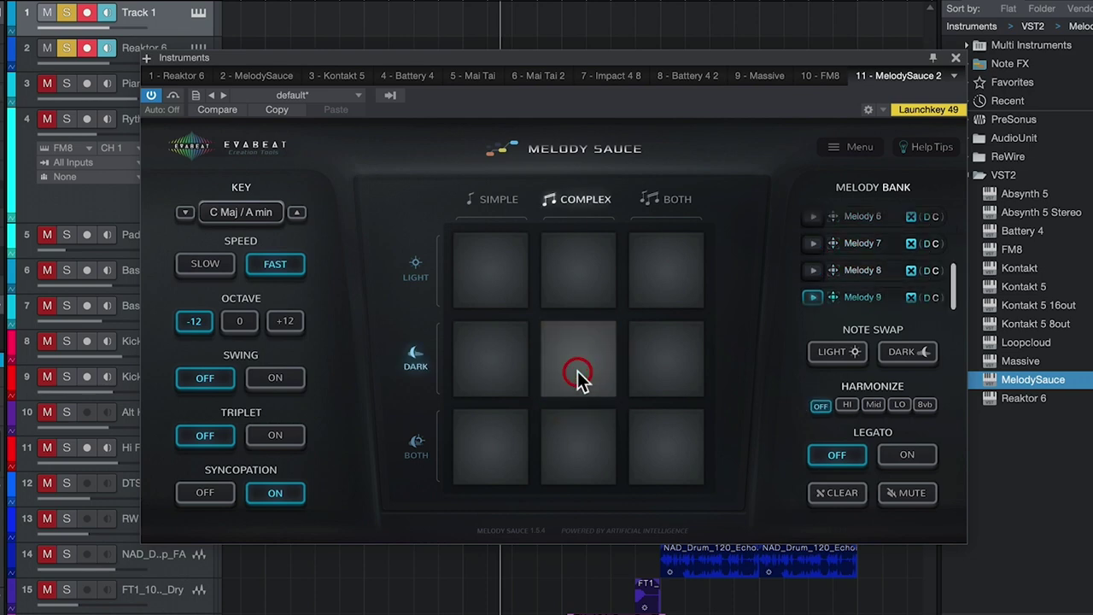
left_click_drag(587, 52, 562, 148)
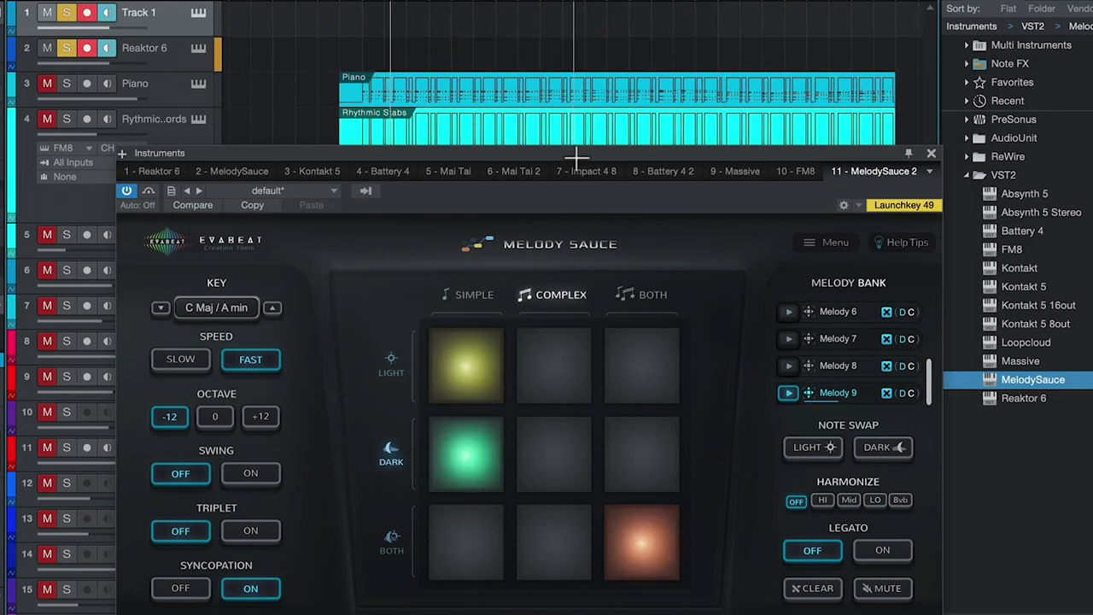
left_click_drag(574, 156, 531, 142)
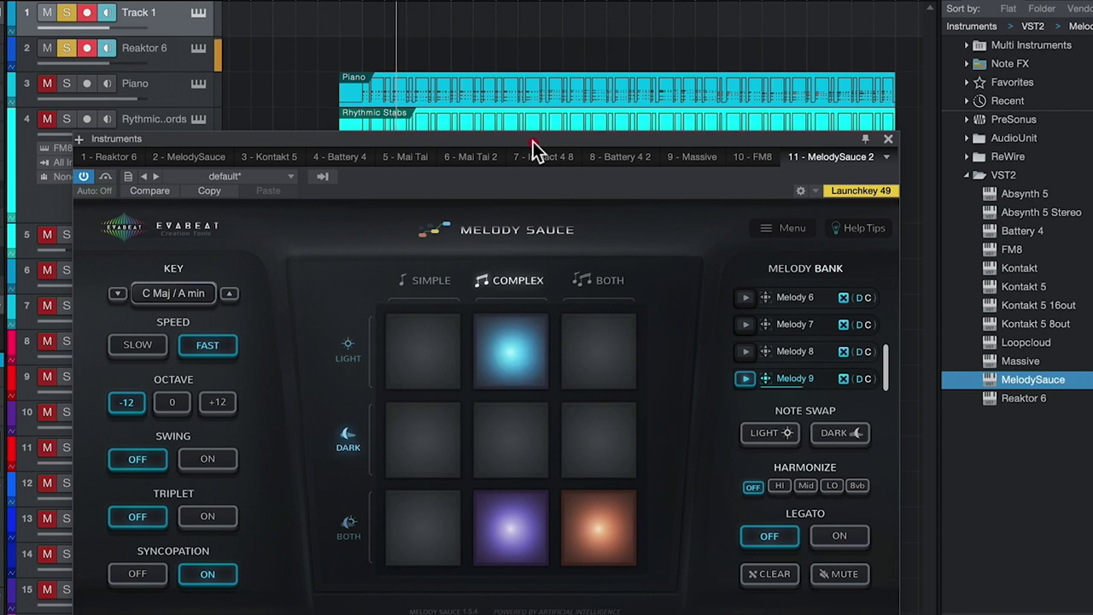
left_click(744, 350)
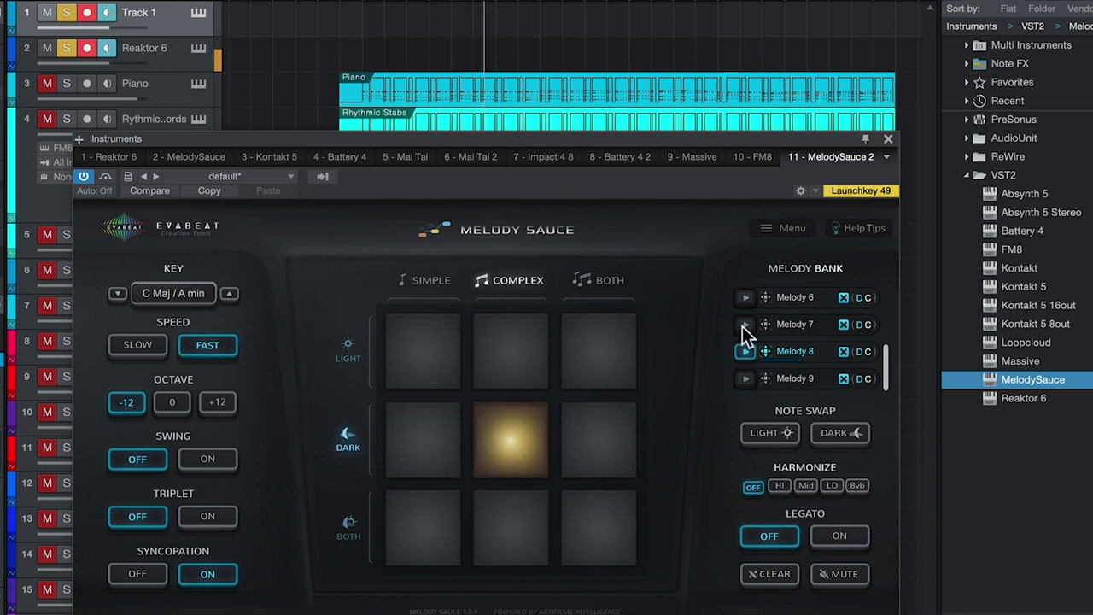
left_click(743, 325)
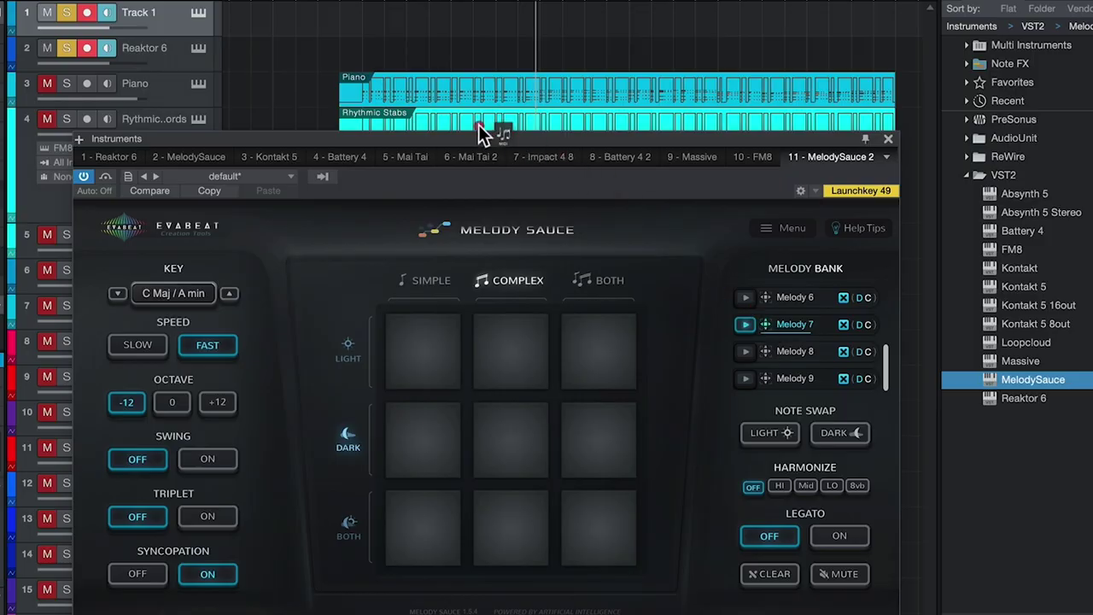
Step: Place Melody 7 and Melody 6 as back-to-back clips on Reaktor 6 from bar 53, then play
left_click_drag(481, 132, 400, 51)
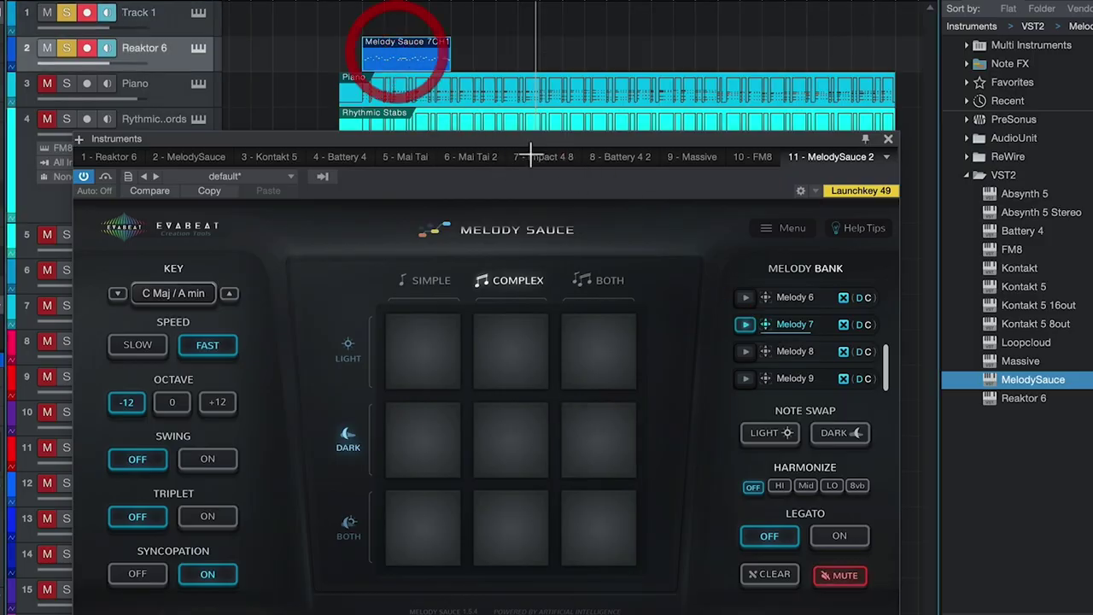
scroll(757, 328, "up", 1)
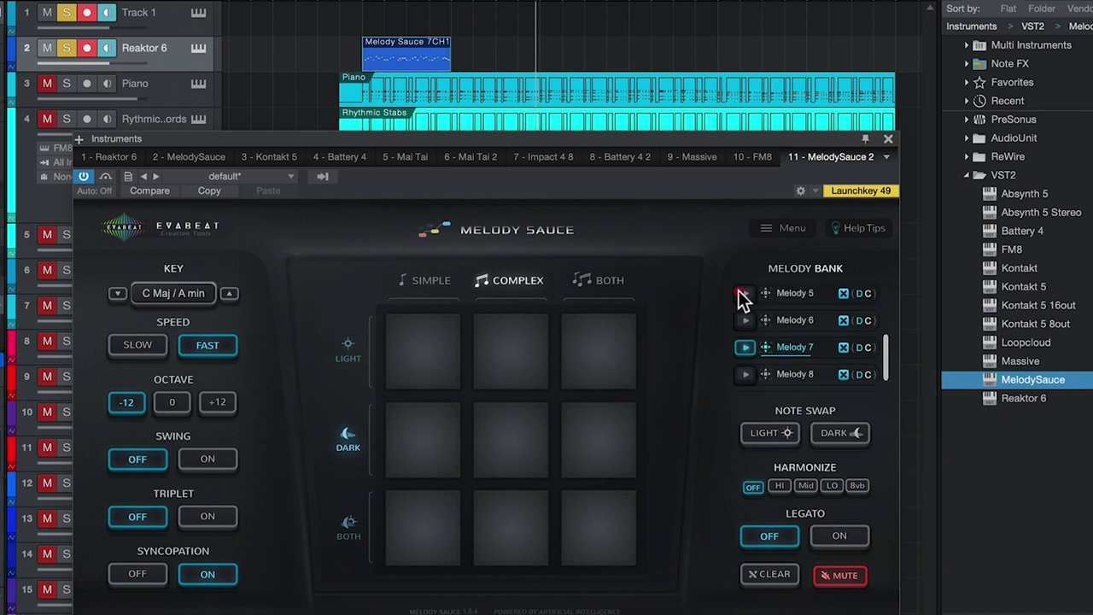
left_click_drag(765, 320, 487, 62)
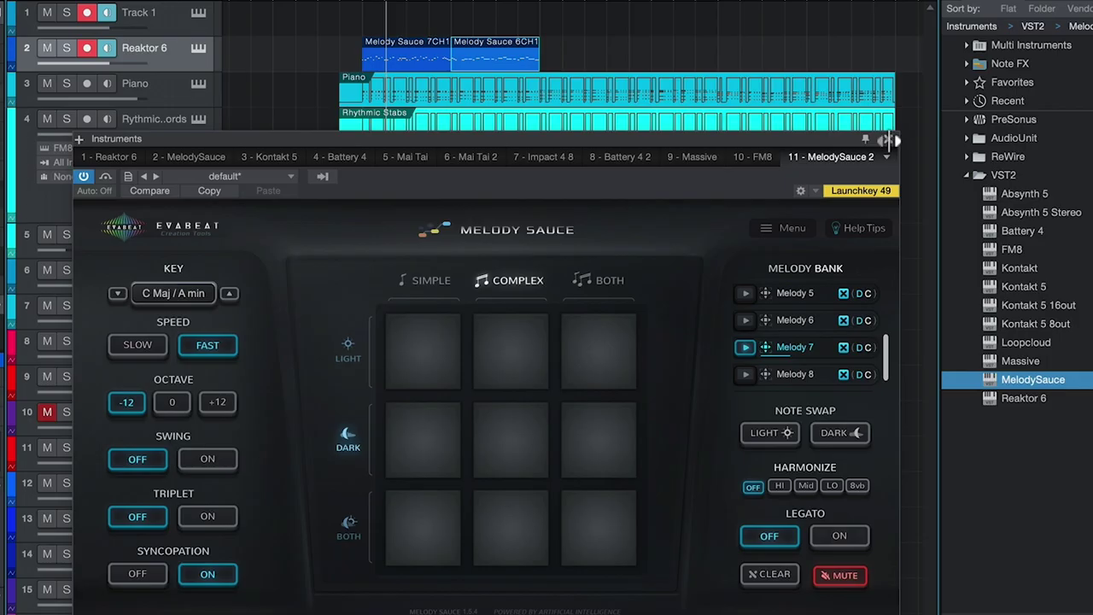
left_click(888, 137)
key("space")
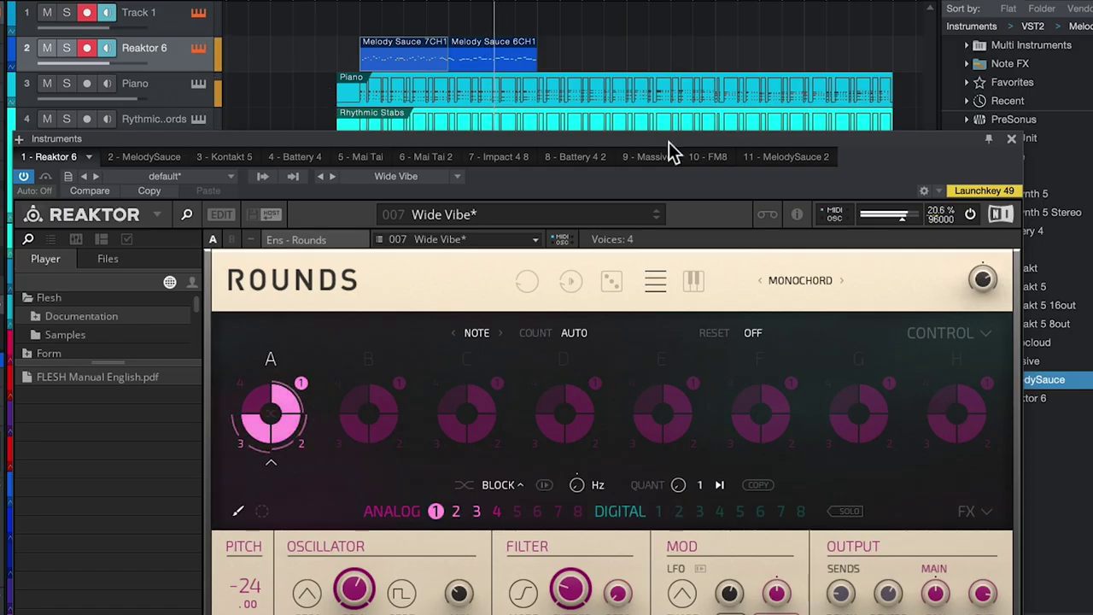
Step: Nudge the Reaktor window up to expose the Melody Sauce 7 and 6 clips
left_click_drag(668, 142, 679, 110)
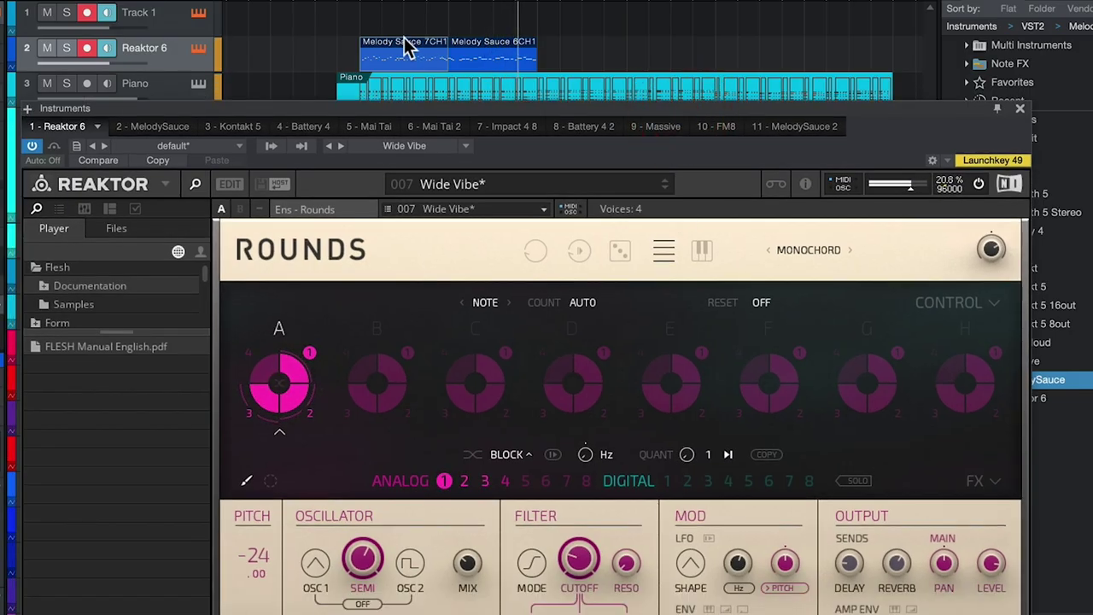